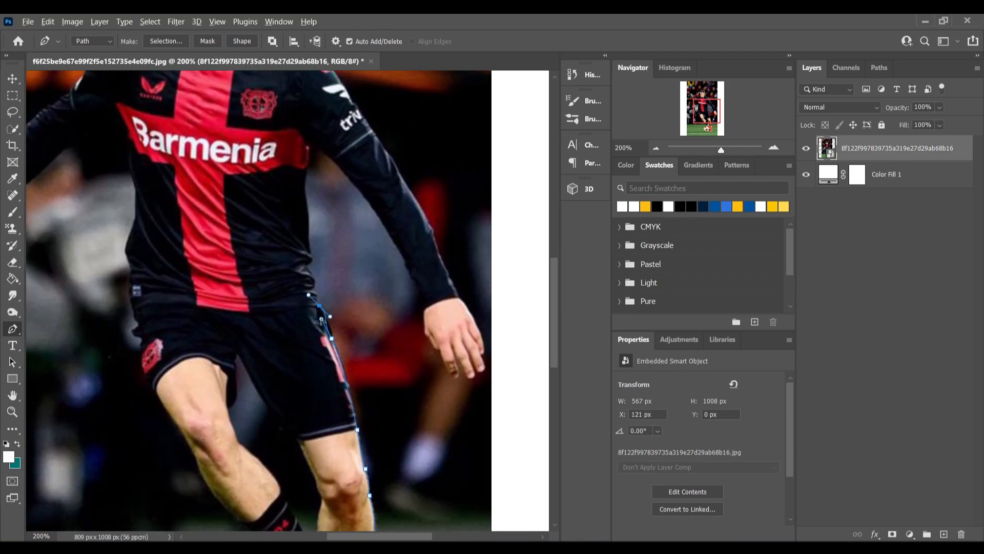
- Continue the Pen path from the shorts up the side of the player's shirt to the armpit
{"action": "left_click_drag", "start_coordinate": [323, 259], "coordinate": [287, 226]}
{"action": "left_click_drag", "start_coordinate": [382, 237], "coordinate": [337, 280]}
{"action": "left_click_drag", "start_coordinate": [299, 301], "coordinate": [344, 328]}
{"action": "left_click_drag", "start_coordinate": [379, 246], "coordinate": [388, 321]}
{"action": "left_click_drag", "start_coordinate": [353, 329], "coordinate": [352, 323]}
{"action": "left_click_drag", "start_coordinate": [345, 355], "coordinate": [351, 355]}
{"action": "left_click", "coordinate": [350, 225]}
- Trace the path down the inner edge of the sleeve to the wrist and around the open hand's fingers
{"action": "left_click_drag", "start_coordinate": [341, 246], "coordinate": [207, 108]}
{"action": "mouse_move", "coordinate": [335, 231]}
{"action": "left_mouse_down"}
{"action": "mouse_move", "coordinate": [351, 287]}
{"action": "mouse_move", "coordinate": [392, 316]}
{"action": "mouse_move", "coordinate": [337, 230]}
{"action": "left_mouse_up"}
{"action": "left_click_drag", "start_coordinate": [366, 320], "coordinate": [366, 328]}
{"action": "left_click", "coordinate": [368, 364]}
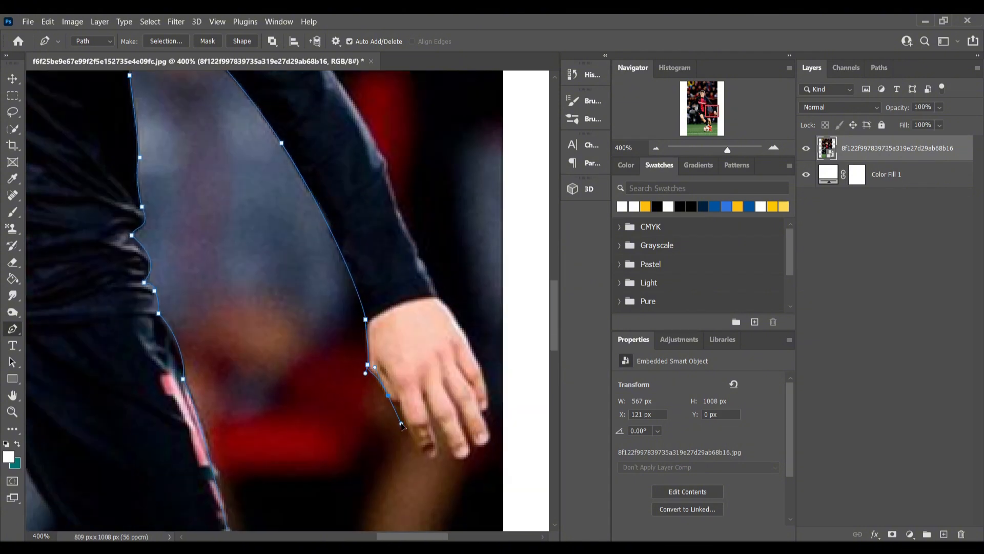
{"action": "left_click_drag", "start_coordinate": [464, 456], "coordinate": [477, 440]}
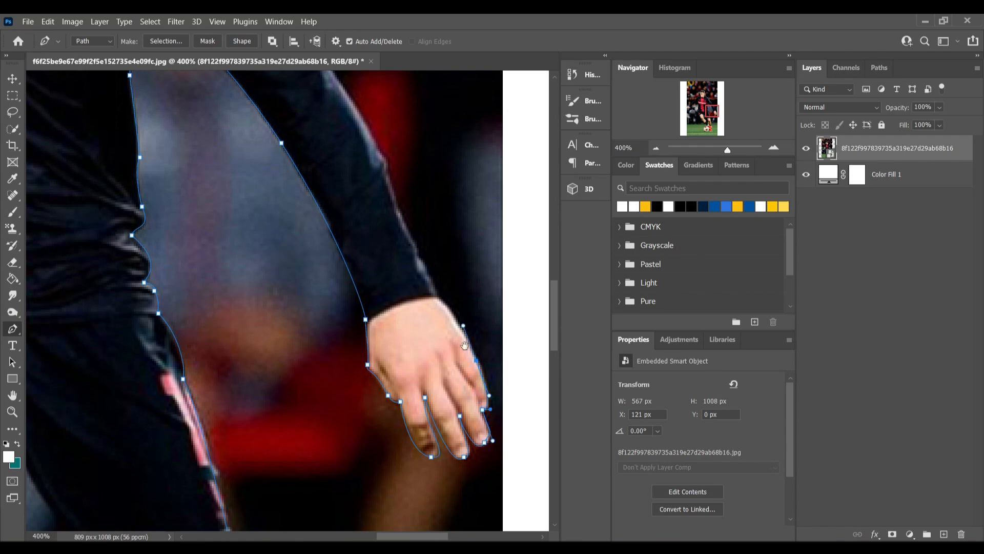
- Trace the path from the open hand up the outer edge of the sleeve to the upper arm
{"action": "left_click_drag", "start_coordinate": [464, 345], "coordinate": [485, 483]}
{"action": "left_click_drag", "start_coordinate": [396, 255], "coordinate": [445, 360]}
{"action": "left_click_drag", "start_coordinate": [390, 294], "coordinate": [377, 272]}
{"action": "left_click_drag", "start_coordinate": [378, 267], "coordinate": [404, 396]}
{"action": "left_click", "coordinate": [412, 386]}
{"action": "key", "text": "ctrl+z"}
{"action": "left_click", "coordinate": [404, 391]}
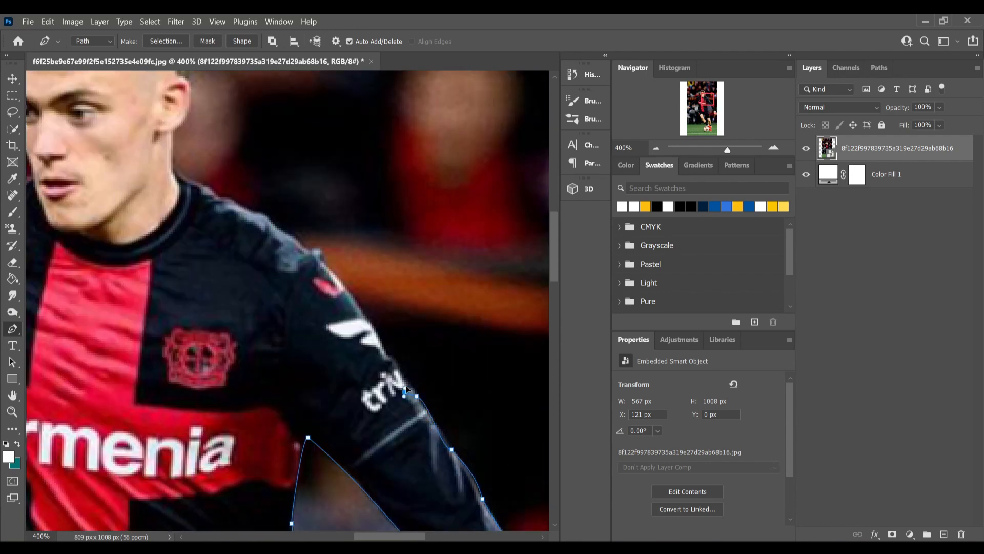
- Continue the path over the shoulder, along the collar and up the neck to behind the ear
{"action": "left_click_drag", "start_coordinate": [323, 261], "coordinate": [288, 233]}
{"action": "left_click_drag", "start_coordinate": [359, 306], "coordinate": [464, 427]}
{"action": "left_click_drag", "start_coordinate": [392, 371], "coordinate": [374, 362]}
{"action": "left_click", "coordinate": [293, 275]}
{"action": "left_click_drag", "start_coordinate": [308, 232], "coordinate": [309, 218]}
{"action": "left_click_drag", "start_coordinate": [334, 239], "coordinate": [382, 337]}
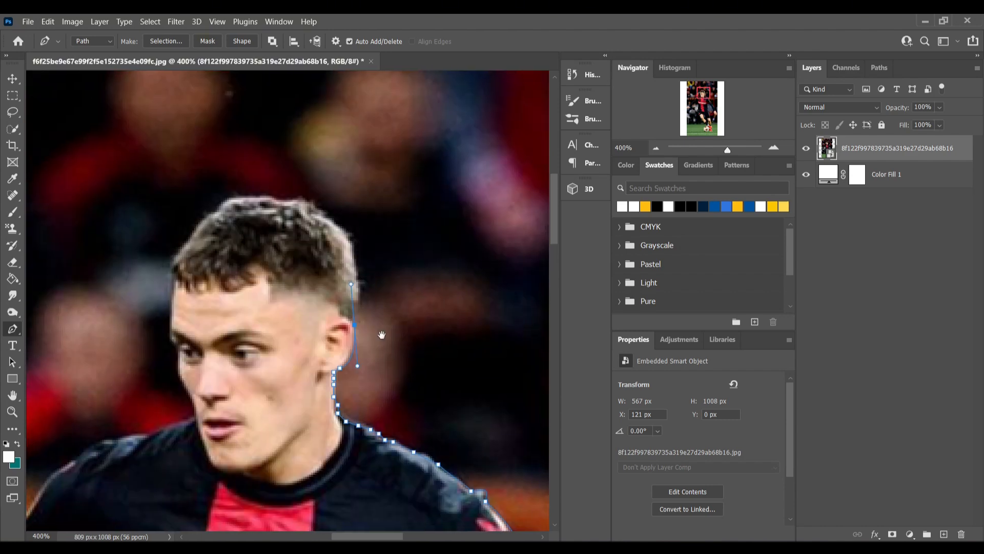
- Trace the path around the player's hair and down the forehead to the eye
{"action": "left_click_drag", "start_coordinate": [360, 284], "coordinate": [378, 340]}
{"action": "left_click_drag", "start_coordinate": [375, 319], "coordinate": [365, 303]}
{"action": "left_click_drag", "start_coordinate": [334, 288], "coordinate": [316, 287]}
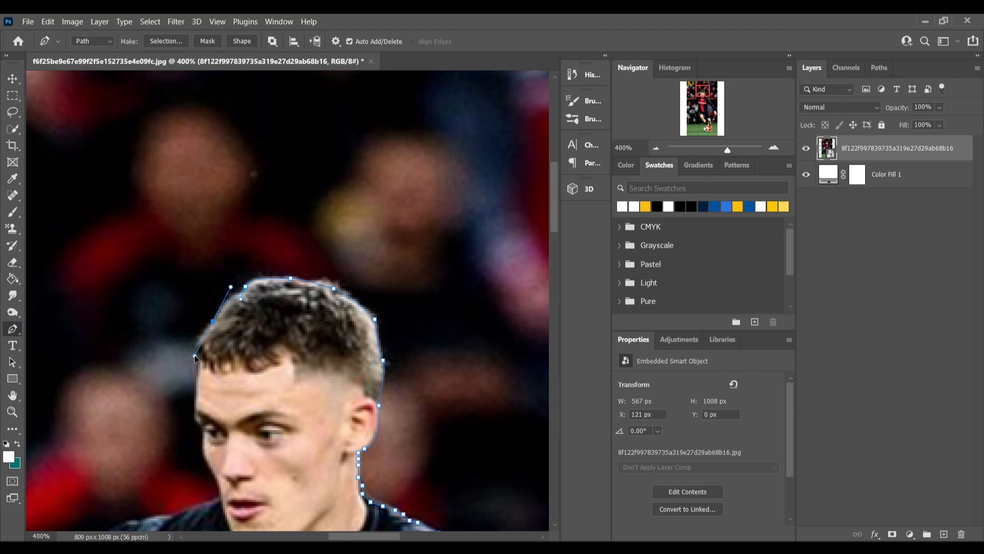
{"action": "left_click_drag", "start_coordinate": [196, 402], "coordinate": [227, 357]}
{"action": "left_click_drag", "start_coordinate": [233, 382], "coordinate": [249, 393]}
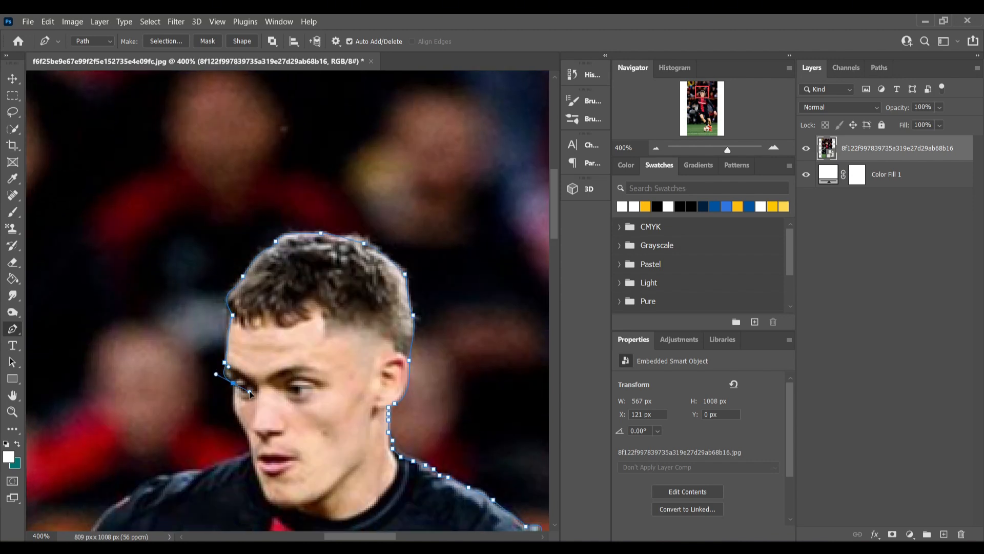
- Trace the path down the face to the collar, over the other shoulder and down the upper sleeve
{"action": "left_click_drag", "start_coordinate": [246, 458], "coordinate": [407, 344]}
{"action": "left_click", "coordinate": [367, 356]}
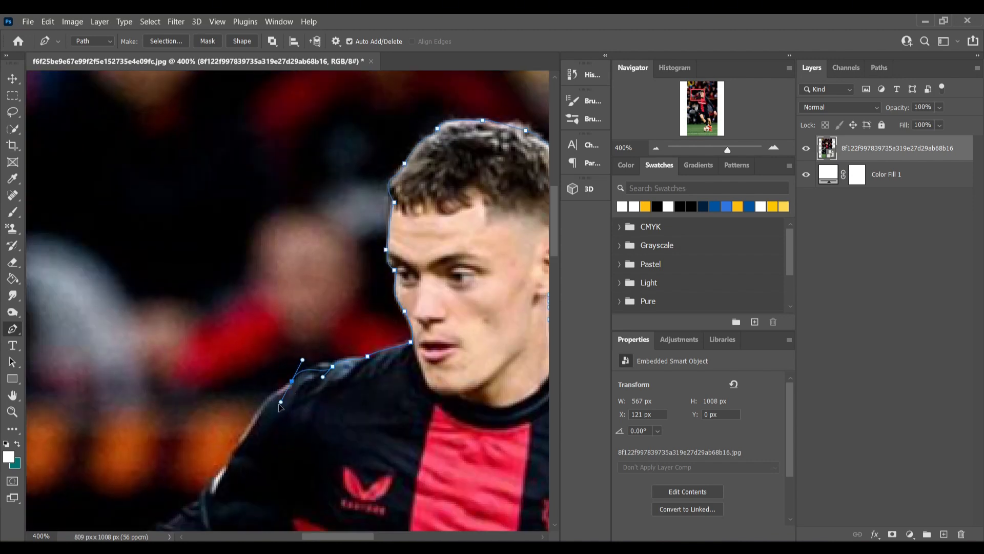
{"action": "left_click_drag", "start_coordinate": [323, 377], "coordinate": [322, 362]}
{"action": "left_click", "coordinate": [232, 452]}
{"action": "left_click_drag", "start_coordinate": [281, 402], "coordinate": [273, 397]}
{"action": "left_click_drag", "start_coordinate": [183, 515], "coordinate": [283, 371]}
- Continue the path along the outstretched forearm's upper edge and around the closed fist
{"action": "left_click_drag", "start_coordinate": [231, 420], "coordinate": [459, 200]}
{"action": "left_click", "coordinate": [397, 271]}
{"action": "left_click", "coordinate": [323, 348]}
{"action": "left_click", "coordinate": [274, 355]}
{"action": "left_click", "coordinate": [238, 402]}
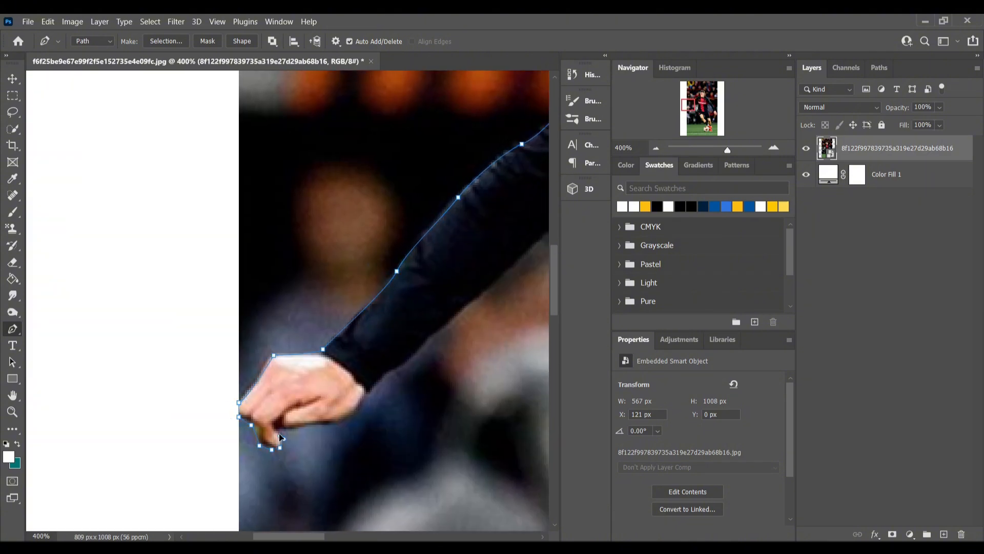
{"action": "left_click", "coordinate": [317, 426]}
{"action": "left_click", "coordinate": [353, 408]}
- Trace the path along the underside of the outstretched sleeve back toward the armpit
{"action": "left_click_drag", "start_coordinate": [389, 382], "coordinate": [166, 396]}
{"action": "left_click", "coordinate": [217, 347]}
{"action": "left_click", "coordinate": [249, 316]}
{"action": "left_click", "coordinate": [362, 222]}
{"action": "left_click_drag", "start_coordinate": [409, 179], "coordinate": [409, 172]}
- Continue the path from the armpit down the side of the shirt
{"action": "left_click_drag", "start_coordinate": [420, 182], "coordinate": [272, 307]}
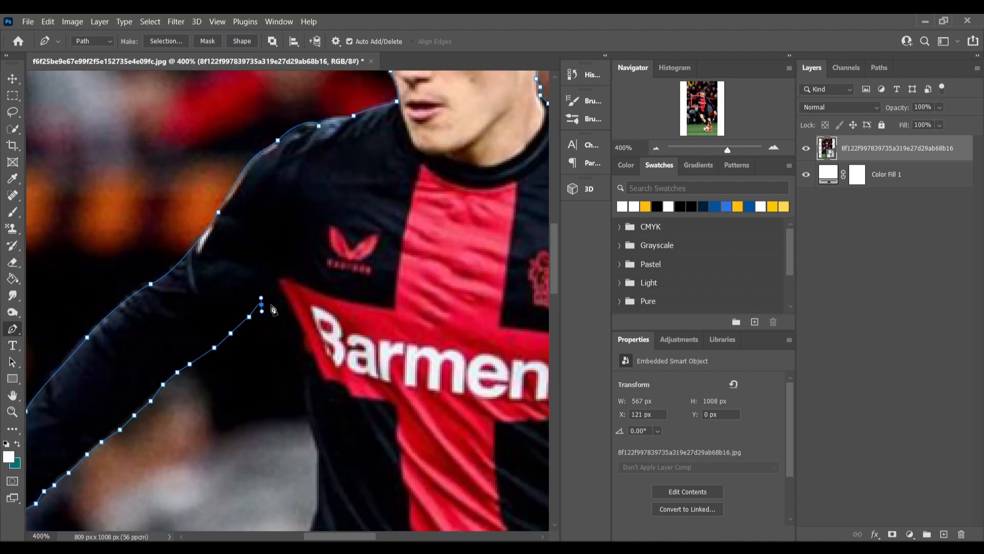
{"action": "left_click", "coordinate": [274, 325]}
{"action": "left_click", "coordinate": [282, 352]}
{"action": "left_click", "coordinate": [289, 371]}
{"action": "left_click", "coordinate": [301, 397]}
{"action": "left_click", "coordinate": [308, 428]}
{"action": "left_click_drag", "start_coordinate": [317, 453], "coordinate": [319, 458]}
{"action": "left_click_drag", "start_coordinate": [316, 481], "coordinate": [316, 484]}
{"action": "left_click_drag", "start_coordinate": [317, 485], "coordinate": [355, 323]}
- Undo the last anchor points placed along the side of the shirt
{"action": "key", "text": "ctrl+z"}
{"action": "key", "text": "ctrl+z"}
{"action": "key", "text": "ctrl+z"}
{"action": "key", "text": "ctrl+z"}
{"action": "key", "text": "ctrl+z"}
{"action": "key", "text": "ctrl+z"}
{"action": "key", "text": "ctrl+z"}
{"action": "key", "text": "ctrl+z"}
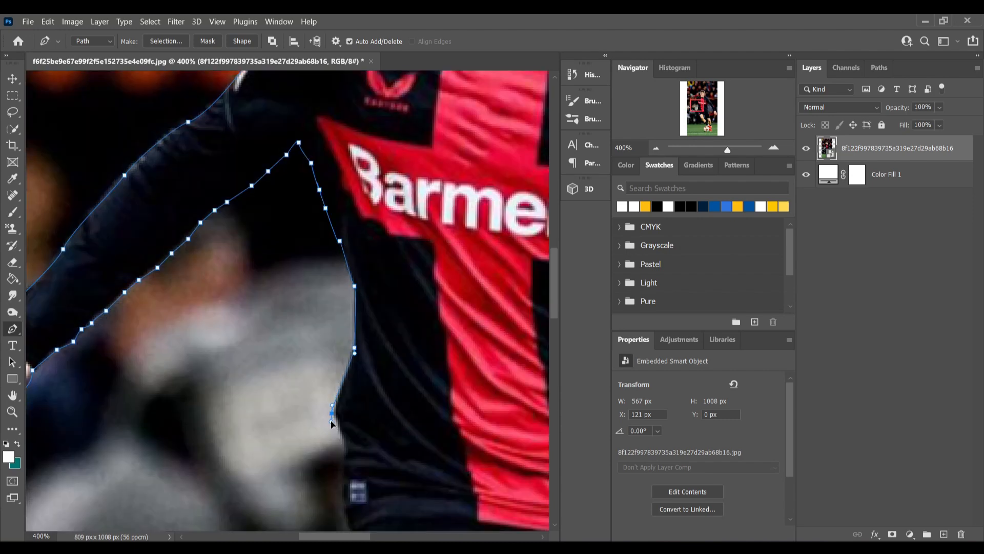
- Trace the path past the shirt hem and down the outer edge of the shorts
{"action": "left_click_drag", "start_coordinate": [344, 450], "coordinate": [345, 465]}
{"action": "left_click_drag", "start_coordinate": [345, 469], "coordinate": [386, 312]}
{"action": "left_click_drag", "start_coordinate": [393, 390], "coordinate": [402, 407]}
{"action": "left_click_drag", "start_coordinate": [390, 413], "coordinate": [356, 308]}
{"action": "left_click_drag", "start_coordinate": [405, 412], "coordinate": [444, 447]}
- Trace the path from the shorts down the outer edge of the thigh and lower leg to the dark sock
{"action": "left_click_drag", "start_coordinate": [420, 439], "coordinate": [330, 259]}
{"action": "left_click_drag", "start_coordinate": [360, 310], "coordinate": [264, 172]}
{"action": "left_click", "coordinate": [284, 211]}
{"action": "left_click", "coordinate": [298, 233]}
{"action": "left_click_drag", "start_coordinate": [388, 362], "coordinate": [475, 428]}
{"action": "left_click_drag", "start_coordinate": [478, 428], "coordinate": [357, 287]}
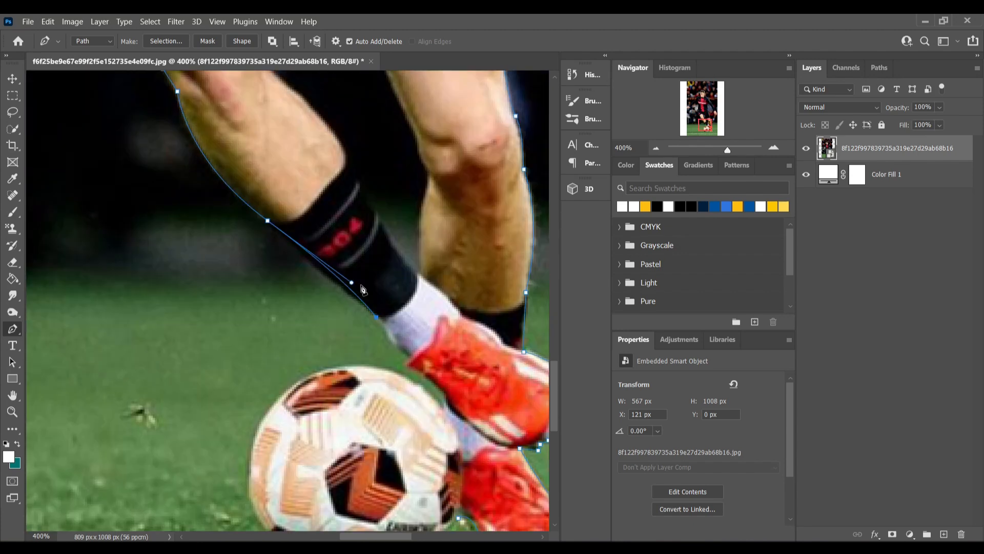
- Trace around the white sock, the red boot's edge and the football back to the path's start
{"action": "left_click", "coordinate": [377, 317]}
{"action": "left_click", "coordinate": [385, 327]}
{"action": "left_click", "coordinate": [391, 339]}
{"action": "left_click", "coordinate": [397, 346]}
{"action": "left_click", "coordinate": [405, 354]}
{"action": "left_click_drag", "start_coordinate": [218, 417], "coordinate": [192, 318]}
{"action": "left_click_drag", "start_coordinate": [237, 424], "coordinate": [262, 450]}
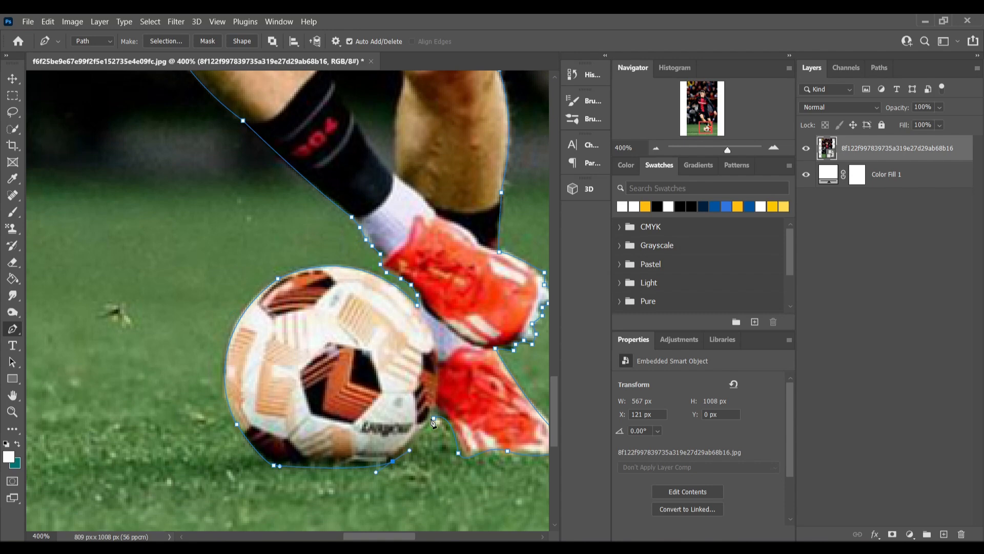
- Convert the closed path into a selection and mask the photo layer with it to cut out the player and ball
{"action": "right_click", "coordinate": [387, 344]}
{"action": "left_click", "coordinate": [433, 112]}
{"action": "key", "text": "Return"}
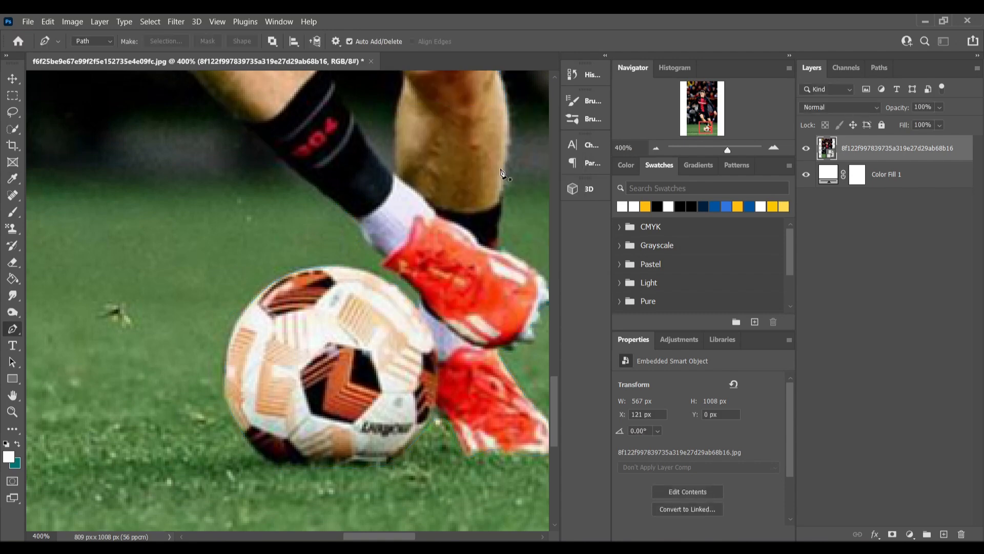
{"action": "key", "text": "ctrl+minus"}
{"action": "key", "text": "ctrl+minus"}
{"action": "key", "text": "ctrl+minus"}
{"action": "left_click", "coordinate": [892, 534]}
- Trace a closed Pen path around the leftover background between the player's legs
{"action": "left_click_drag", "start_coordinate": [554, 310], "coordinate": [555, 282]}
{"action": "key", "text": "ctrl+plus"}
{"action": "key", "text": "ctrl+plus"}
{"action": "left_click_drag", "start_coordinate": [356, 327], "coordinate": [392, 105]}
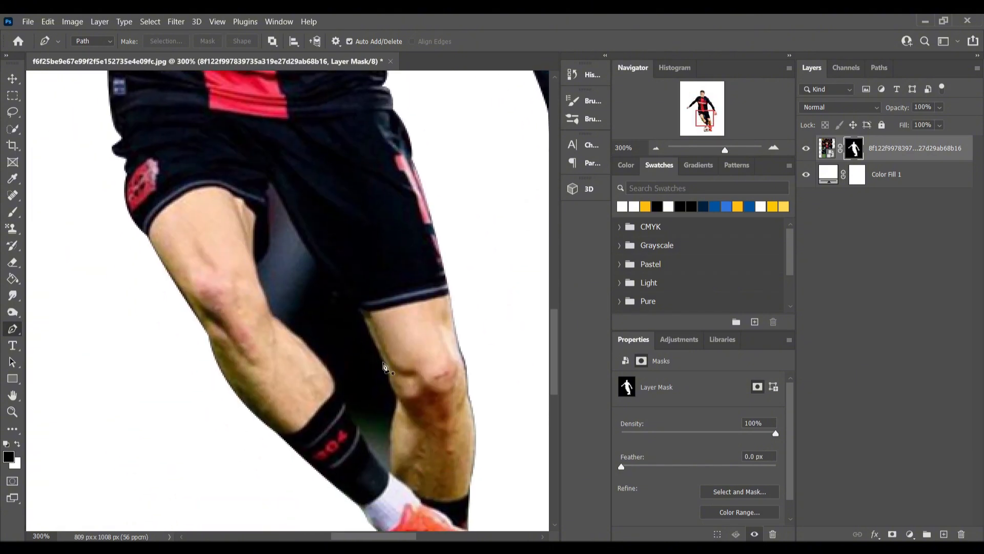
{"action": "left_click", "coordinate": [390, 471]}
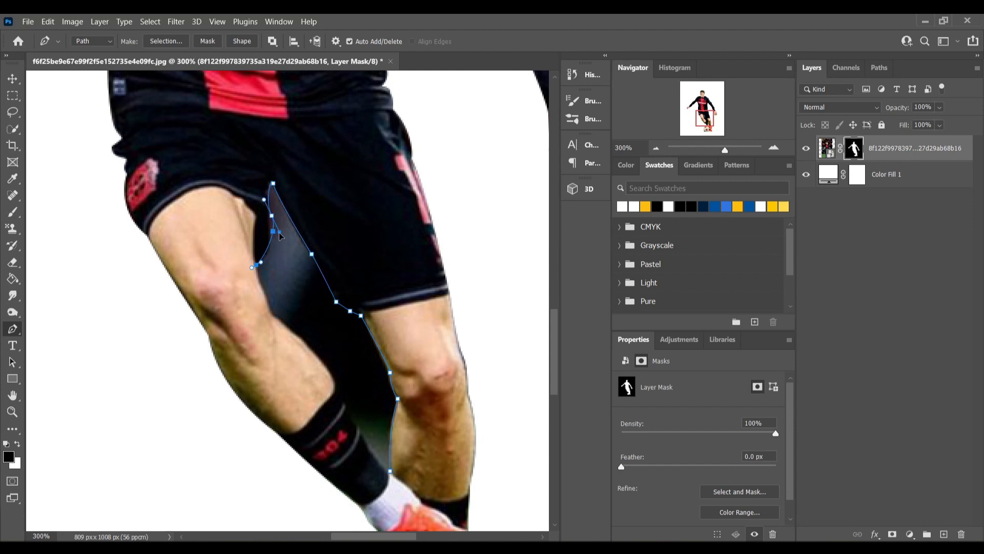
{"action": "left_click", "coordinate": [337, 391]}
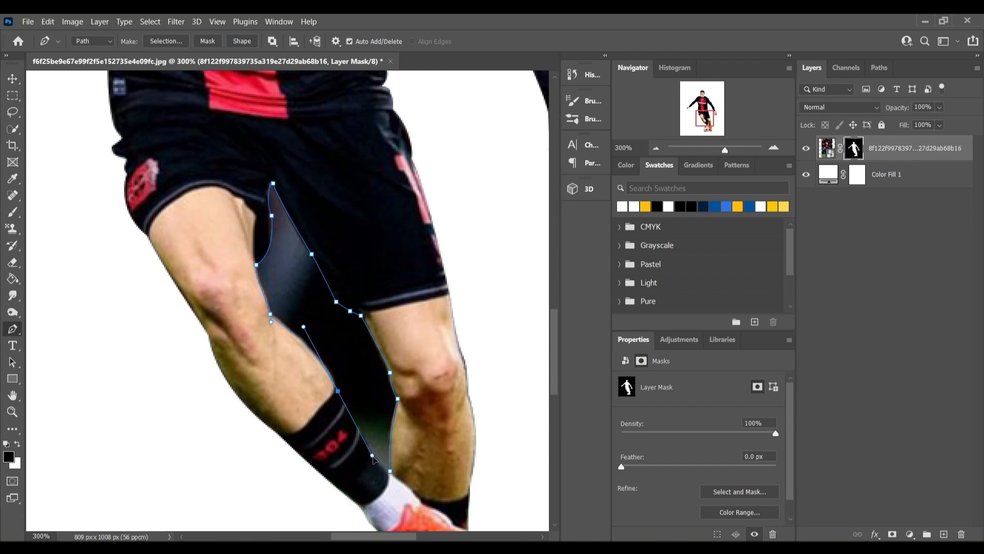
{"action": "left_click", "coordinate": [391, 471]}
{"action": "left_click_drag", "start_coordinate": [338, 392], "coordinate": [372, 464]}
- Turn the path between the legs into a selection, brush it out in black on the layer mask, and deselect
{"action": "right_click", "coordinate": [357, 365]}
{"action": "left_click", "coordinate": [400, 130]}
{"action": "left_click", "coordinate": [560, 149]}
{"action": "key", "text": "b"}
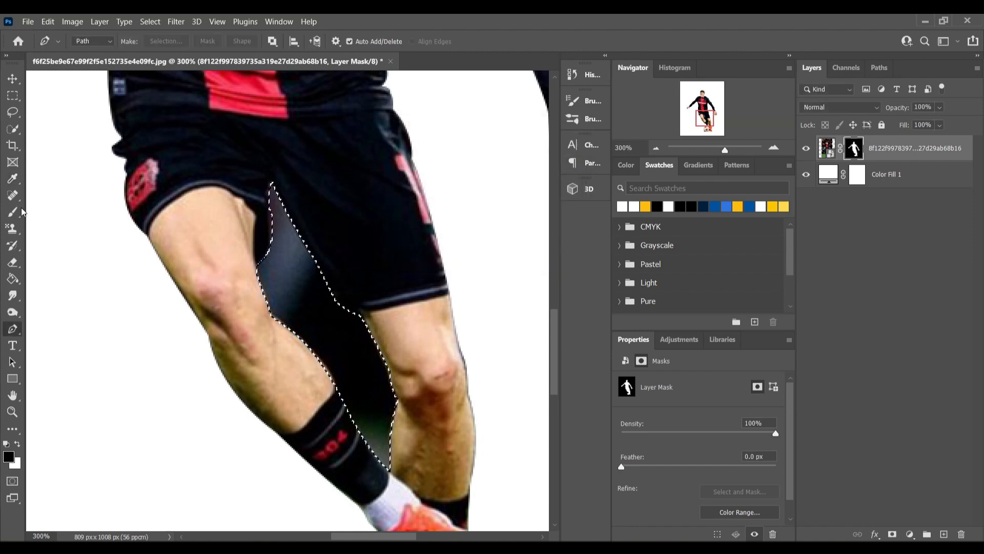
{"action": "left_click_drag", "start_coordinate": [247, 266], "coordinate": [164, 281]}
{"action": "key", "text": "v"}
{"action": "key", "text": "ctrl+d"}
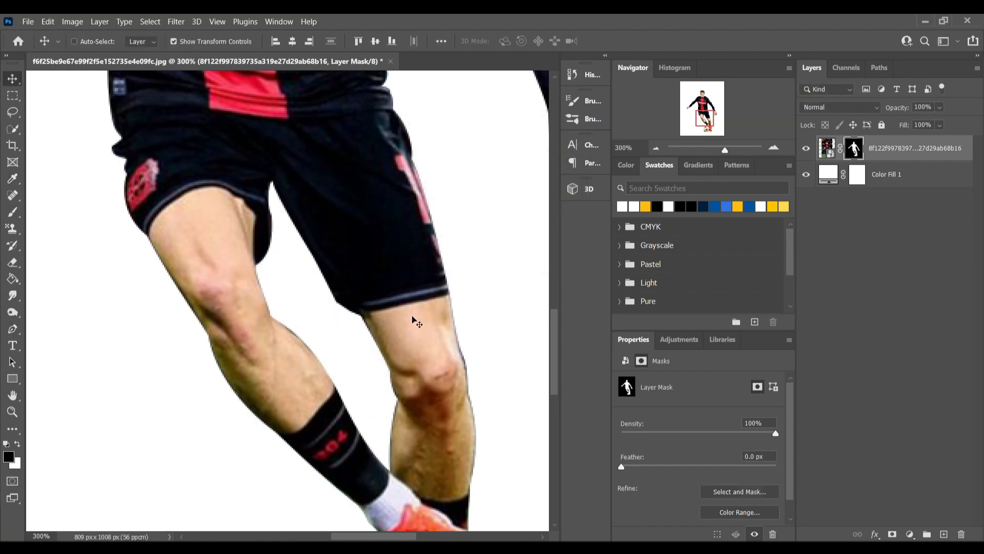
- Duplicate the cut-out player layer and delete the layer mask from the lower copy
{"action": "key", "text": "ctrl+minus"}
{"action": "key", "text": "ctrl+minus"}
{"action": "key", "text": "ctrl+minus"}
{"action": "key", "text": "ctrl+j"}
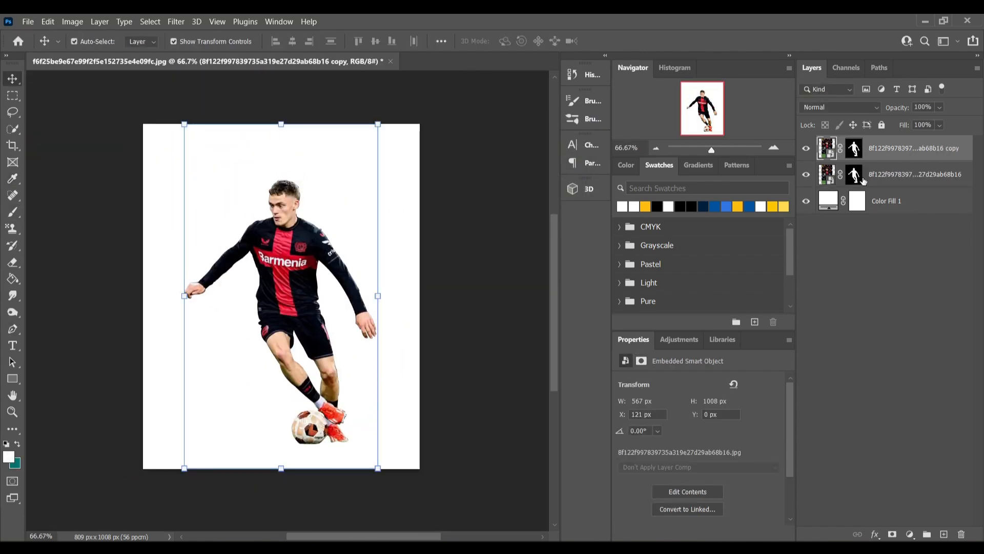
{"action": "right_click", "coordinate": [852, 176]}
{"action": "left_click", "coordinate": [885, 188]}
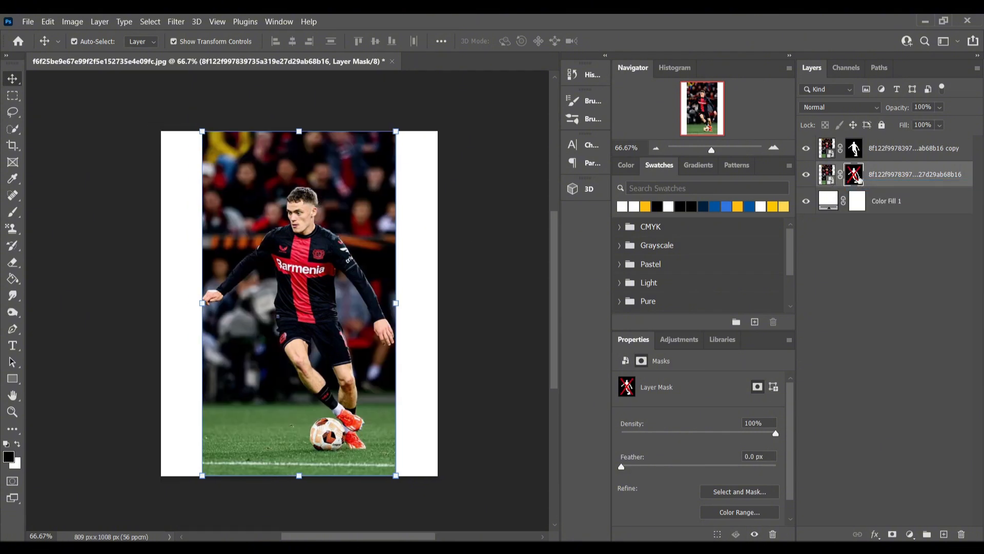
{"action": "right_click", "coordinate": [859, 179]}
{"action": "left_click", "coordinate": [891, 201]}
- Mask out everything above the grass on the lower photo layer with a soft black brush, and convert it to a smart object
{"action": "left_click", "coordinate": [892, 534]}
{"action": "key", "text": "b"}
{"action": "mouse_move", "coordinate": [385, 149]}
{"action": "left_mouse_down"}
{"action": "mouse_move", "coordinate": [194, 176]}
{"action": "mouse_move", "coordinate": [241, 258]}
{"action": "mouse_move", "coordinate": [390, 328]}
{"action": "mouse_move", "coordinate": [363, 347]}
{"action": "mouse_move", "coordinate": [416, 367]}
{"action": "mouse_move", "coordinate": [180, 369]}
{"action": "mouse_move", "coordinate": [405, 370]}
{"action": "left_mouse_up"}
{"action": "left_click", "coordinate": [12, 78]}
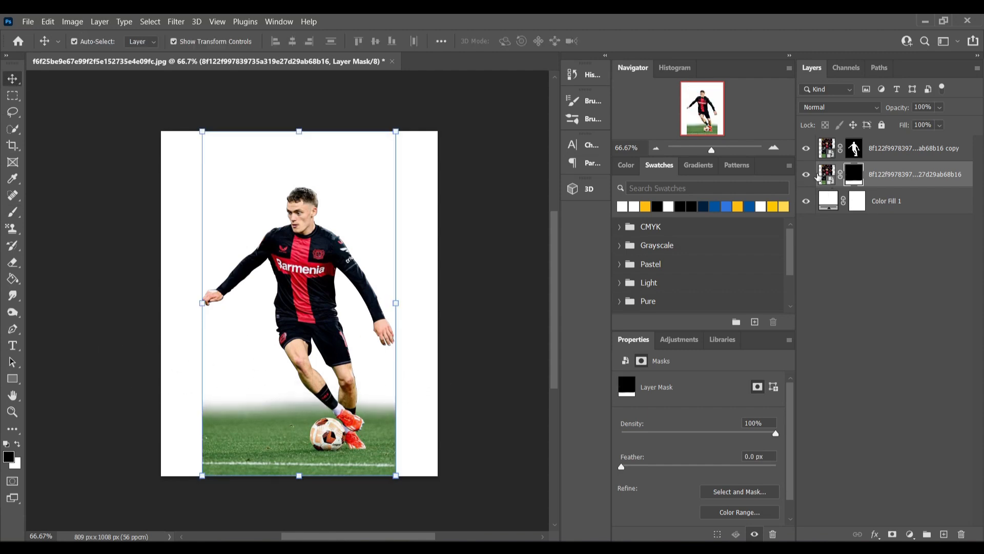
{"action": "right_click", "coordinate": [884, 183]}
{"action": "left_click", "coordinate": [733, 146]}
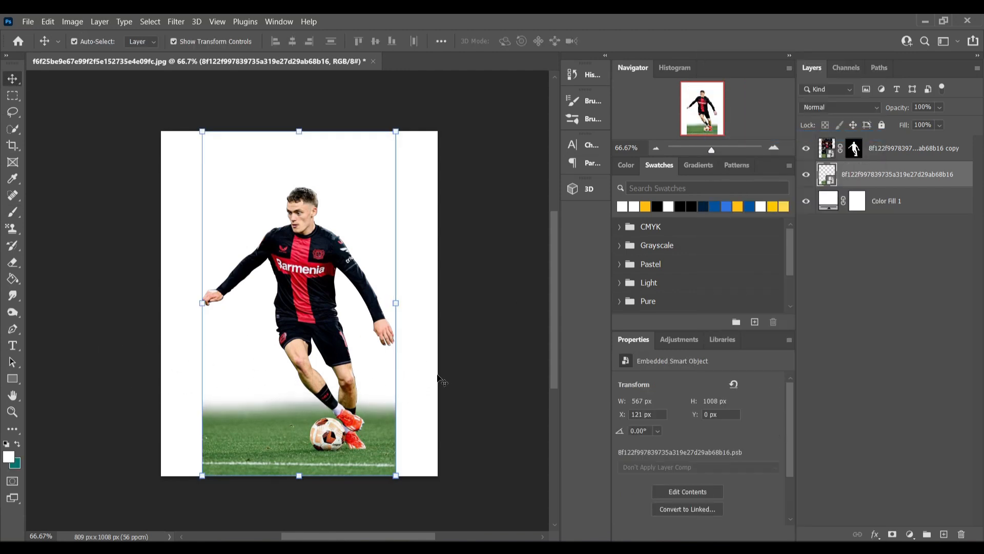
- Copy a rectangular piece of the grass beside the ball to a new layer and move it over the canvas's left gap
{"action": "left_click", "coordinate": [13, 96]}
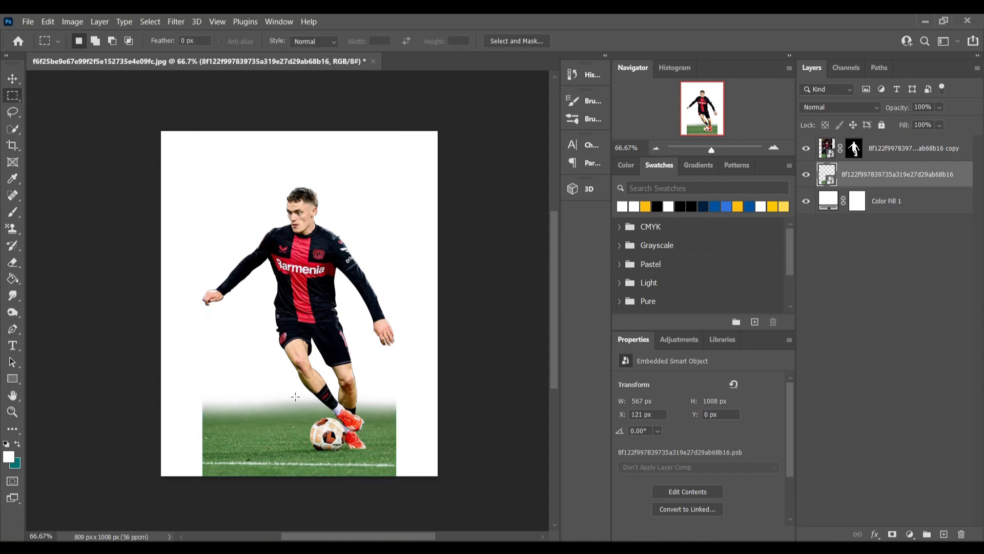
{"action": "left_click_drag", "start_coordinate": [295, 395], "coordinate": [204, 476]}
{"action": "key", "text": "v"}
{"action": "key", "text": "ctrl+j"}
{"action": "left_click_drag", "start_coordinate": [280, 405], "coordinate": [187, 405]}
- Flip the copied grass piece horizontally and apply the transform
{"action": "key", "text": "t"}
{"action": "right_click", "coordinate": [186, 434]}
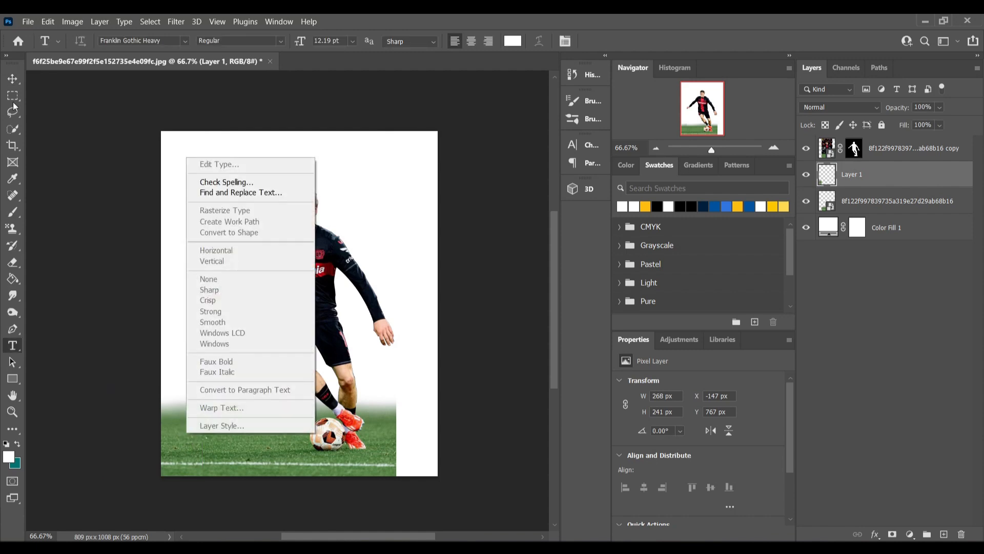
{"action": "left_click", "coordinate": [13, 79]}
{"action": "key", "text": "v"}
{"action": "key", "text": "ctrl+t"}
{"action": "right_click", "coordinate": [190, 440]}
{"action": "left_click", "coordinate": [240, 422]}
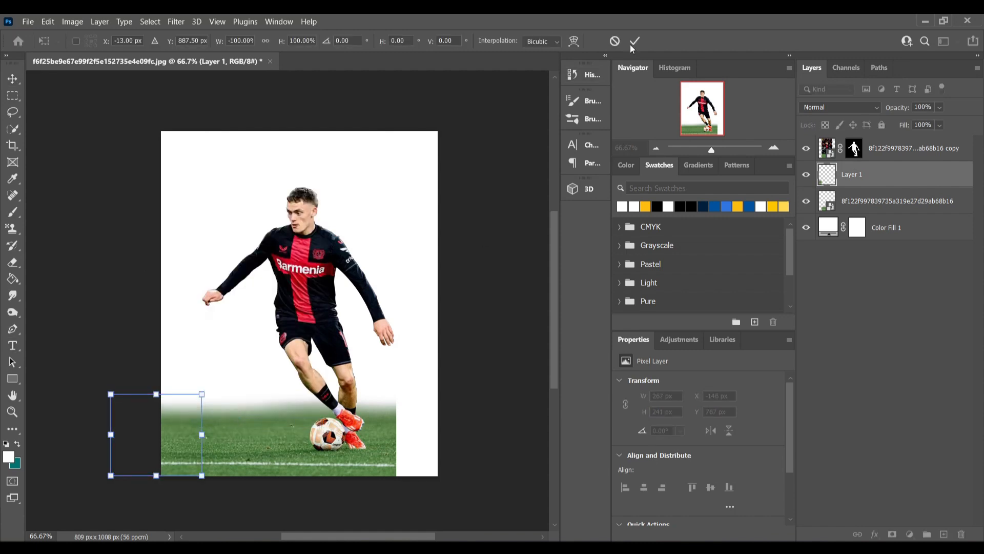
{"action": "left_click", "coordinate": [634, 42]}
- Duplicate the flipped grass piece and place the copy over the white gap at the canvas's right edge
{"action": "left_click", "coordinate": [458, 329]}
{"action": "left_click_drag", "start_coordinate": [458, 329], "coordinate": [433, 323]}
{"action": "left_click_drag", "start_coordinate": [155, 451], "coordinate": [440, 451]}
{"action": "left_click", "coordinate": [465, 286]}
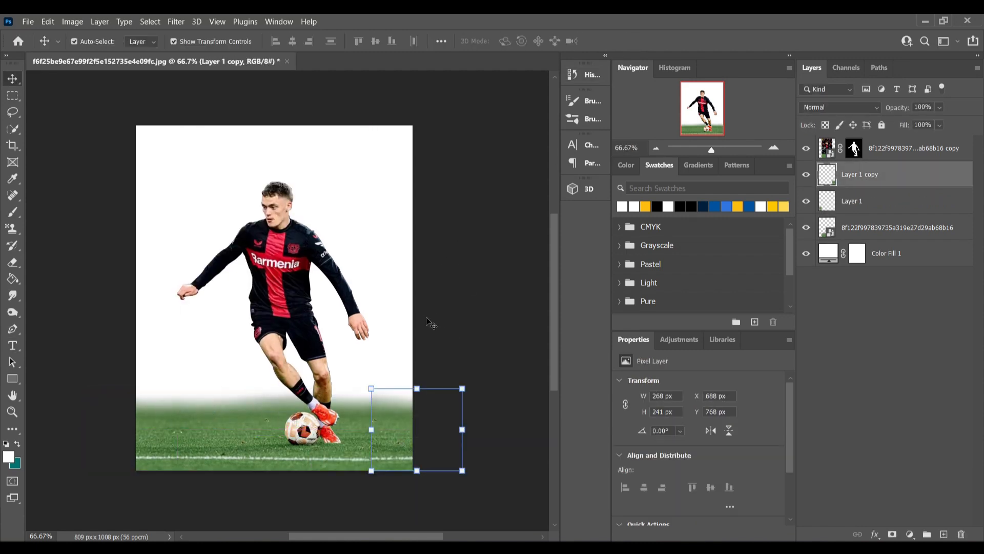
- Nudge the right-hand grass copy until it lines up with the existing grass and white pitch line
{"action": "key", "text": "Down"}
{"action": "key", "text": "Down"}
{"action": "key", "text": "Down"}
{"action": "key", "text": "Down"}
{"action": "key", "text": "Down"}
{"action": "key", "text": "Left"}
{"action": "key", "text": "Left"}
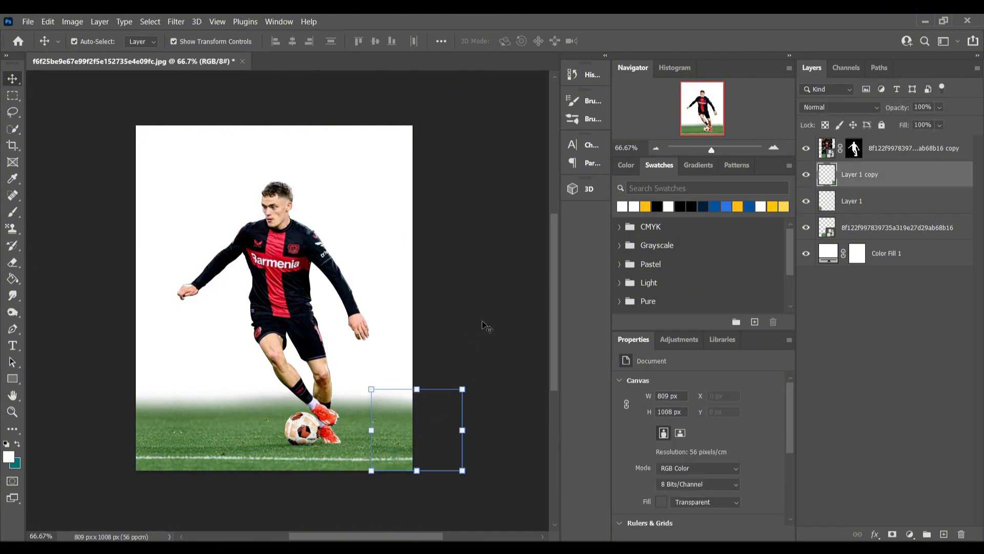
{"action": "key", "text": "Up"}
{"action": "key", "text": "Up"}
- Add a layer mask to Layer 1 copy and soften its seam with a black brush
{"action": "left_click", "coordinate": [892, 534]}
{"action": "key", "text": "b"}
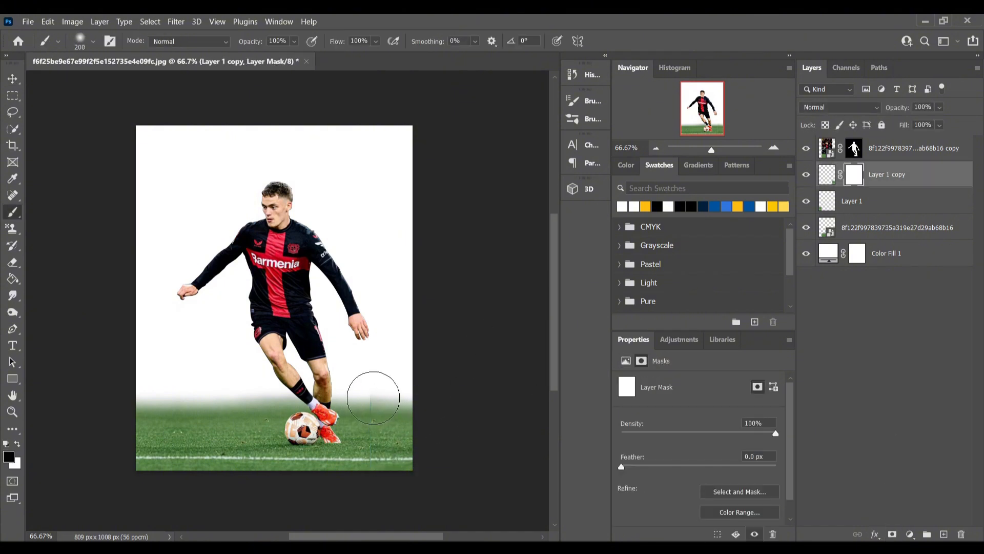
{"action": "key", "text": "d"}
{"action": "key", "text": "x"}
{"action": "key", "text": "v"}
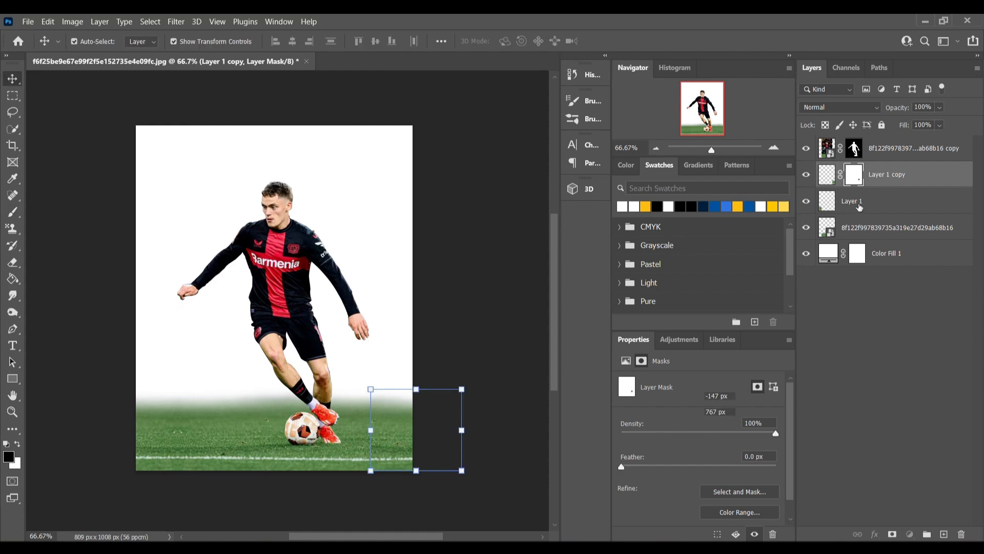
- Select the three grass layers together
{"action": "left_click", "coordinate": [893, 226]}
{"action": "left_click", "coordinate": [900, 180], "text": "ctrl"}
{"action": "left_click", "coordinate": [901, 203]}
{"action": "left_click", "coordinate": [907, 180]}
{"action": "left_click", "coordinate": [902, 235], "text": "shift"}
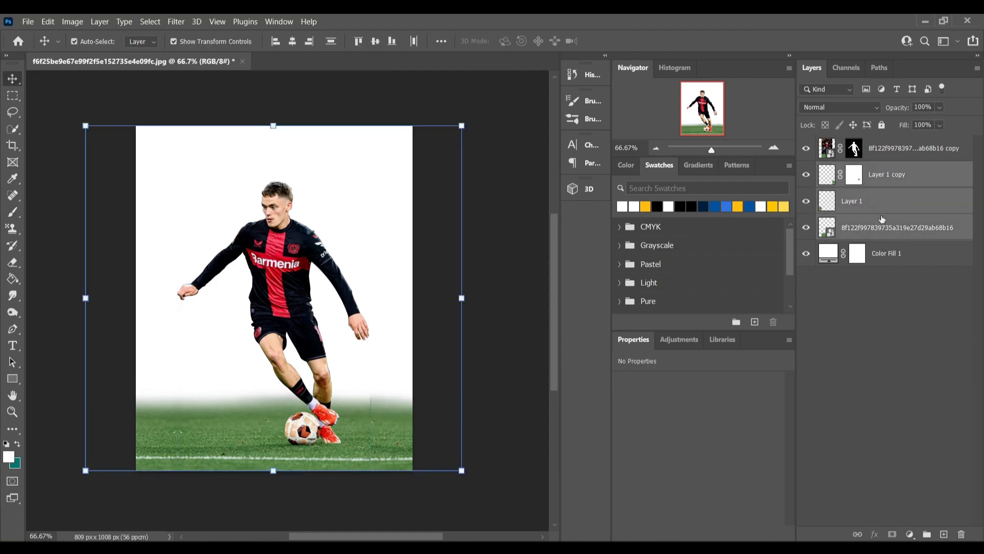
- Try adding a layer mask to the original grass layer and painting out its right-hand seam with a black brush
{"action": "left_click", "coordinate": [885, 197]}
{"action": "left_click", "coordinate": [899, 230]}
{"action": "left_click", "coordinate": [893, 535]}
{"action": "key", "text": "b"}
{"action": "key", "text": "d"}
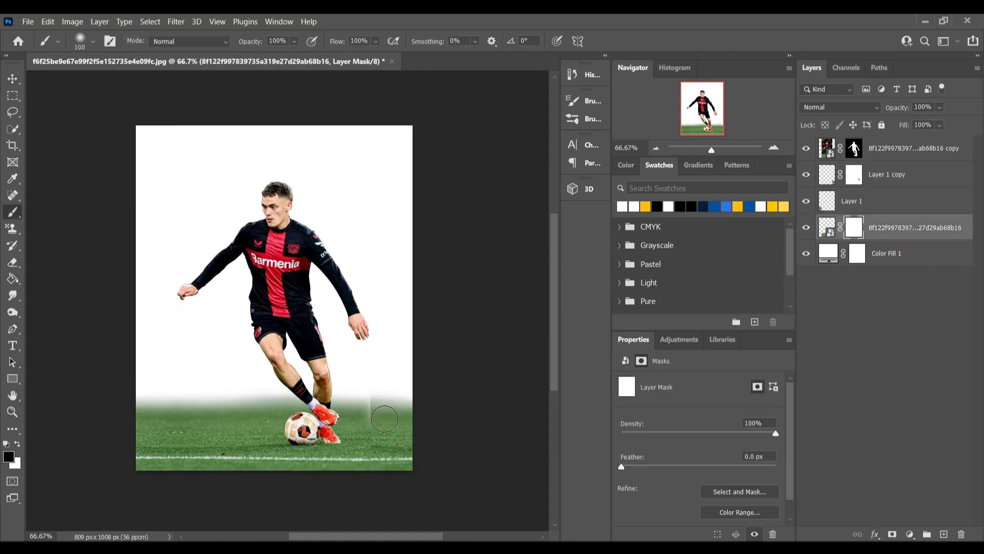
{"action": "left_click_drag", "start_coordinate": [385, 419], "coordinate": [381, 464]}
- Try widening Layer 1 copy leftward to 108.96% and moving it beneath the original grass layer
{"action": "key", "text": "v"}
{"action": "left_click", "coordinate": [881, 177]}
{"action": "left_click_drag", "start_coordinate": [371, 431], "coordinate": [362, 430]}
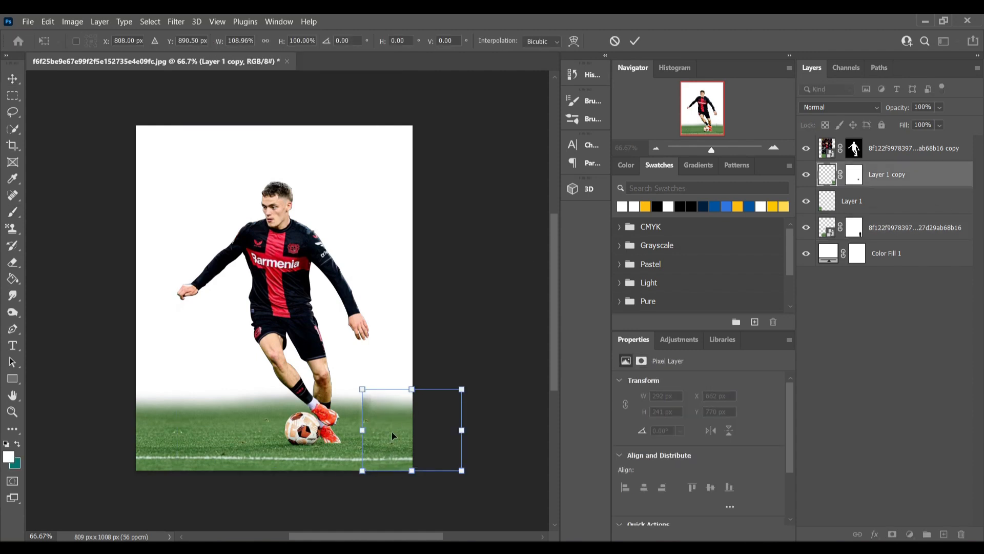
{"action": "key", "text": "Return"}
{"action": "key", "text": "ctrl+["}
{"action": "key", "text": "ctrl+["}
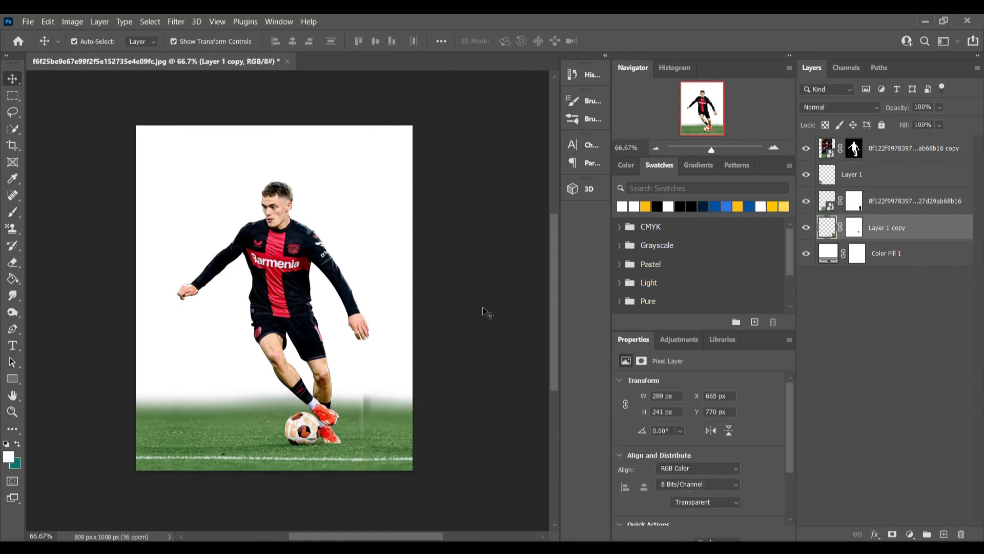
- Undo the original grass layer's mask and the widening and reordering of Layer 1 copy
{"action": "left_click", "coordinate": [483, 311]}
{"action": "key", "text": "ctrl+z"}
{"action": "key", "text": "ctrl+z"}
{"action": "key", "text": "ctrl+z"}
{"action": "key", "text": "ctrl+z"}
{"action": "key", "text": "ctrl+z"}
{"action": "left_click", "coordinate": [889, 178]}
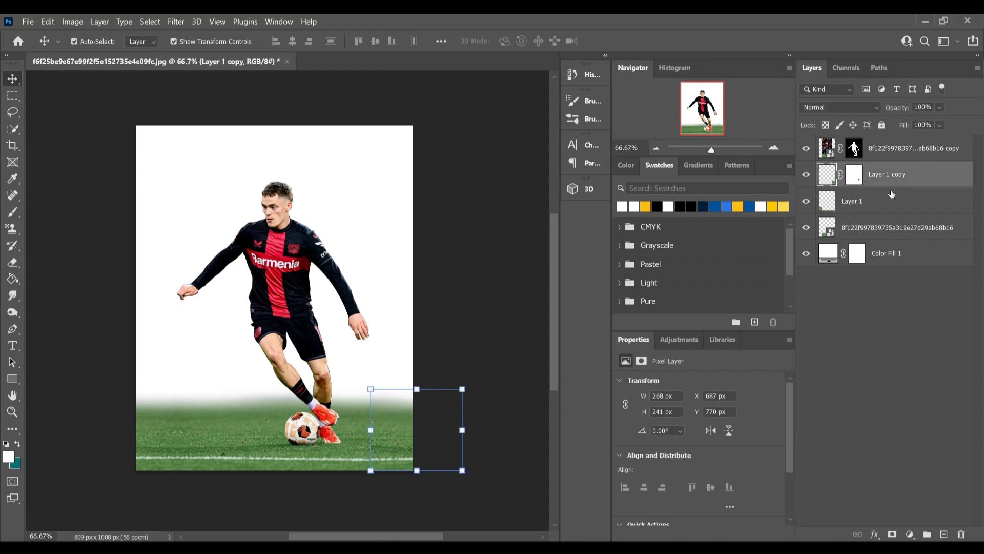
{"action": "left_click", "coordinate": [473, 354]}
{"action": "key", "text": "ctrl+z"}
{"action": "left_click", "coordinate": [478, 338]}
{"action": "key", "text": "ctrl+z"}
{"action": "left_click", "coordinate": [473, 326]}
{"action": "key", "text": "ctrl+z"}
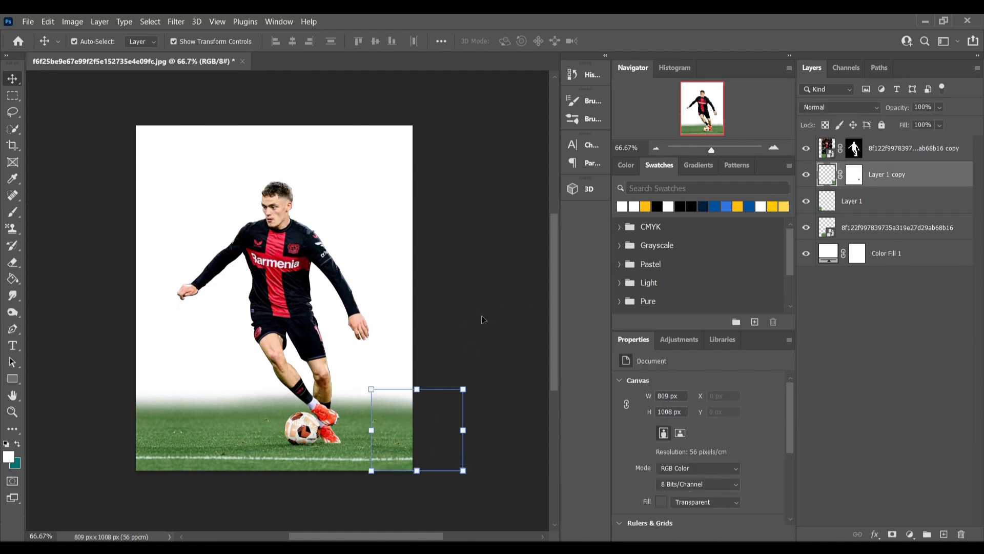
{"action": "left_click", "coordinate": [484, 320]}
{"action": "key", "text": "ctrl+z"}
{"action": "key", "text": "ctrl+z"}
- Scale the footballer and the three grass layers together to about 81%, keeping their bottom edge on the canvas's bottom
{"action": "key", "text": "ctrl+minus"}
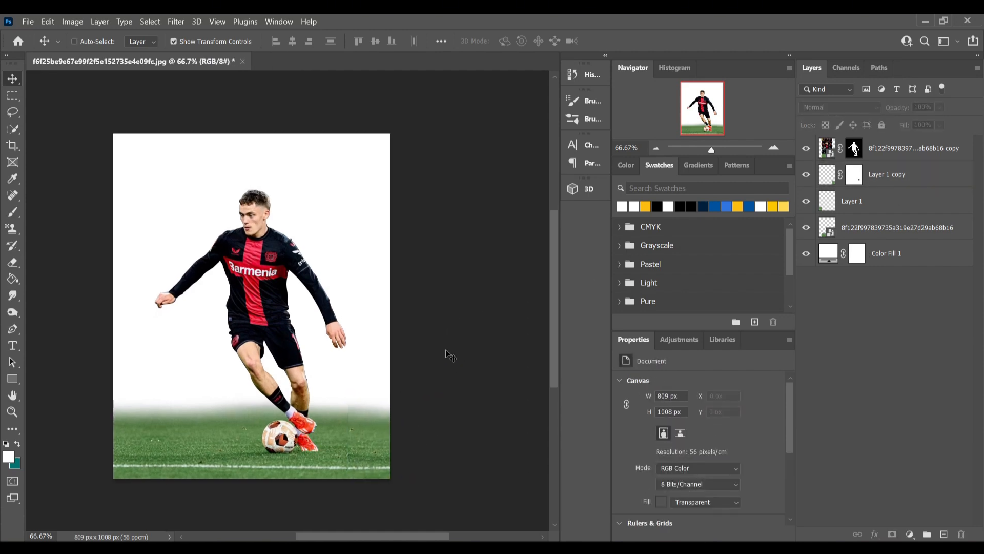
{"action": "left_click", "coordinate": [892, 223]}
{"action": "left_click", "coordinate": [901, 178]}
{"action": "left_click", "coordinate": [901, 152]}
{"action": "left_click", "coordinate": [897, 227], "text": "shift"}
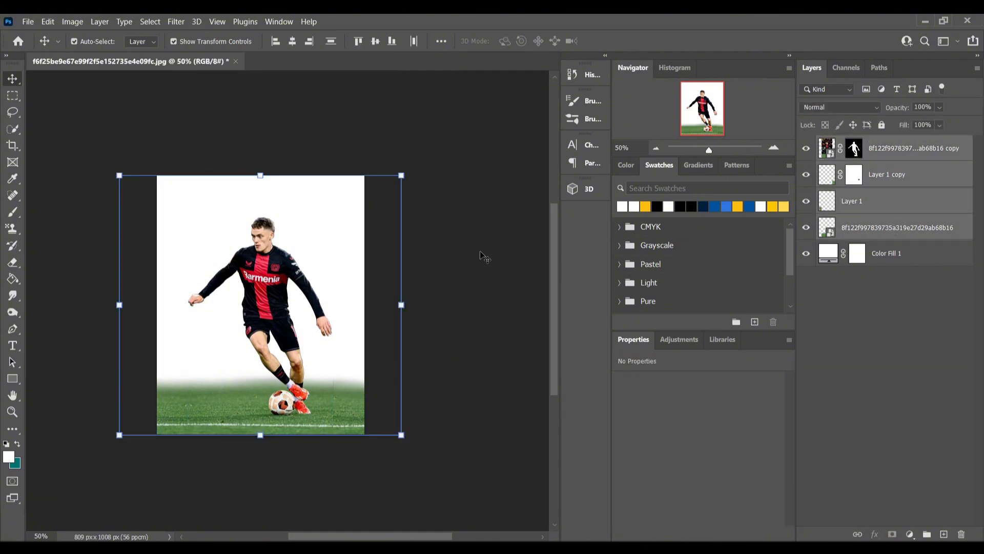
{"action": "left_click_drag", "start_coordinate": [261, 176], "coordinate": [260, 224]}
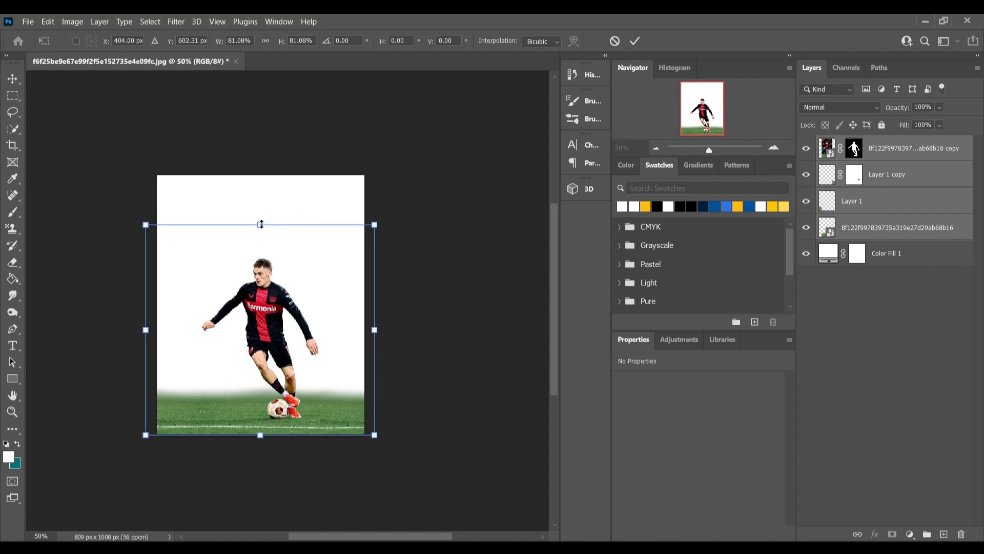
{"action": "key", "text": "Return"}
- Group the three grass layers
{"action": "left_click", "coordinate": [903, 175]}
{"action": "left_click", "coordinate": [894, 227], "text": "shift"}
{"action": "key", "text": "ctrl+g"}
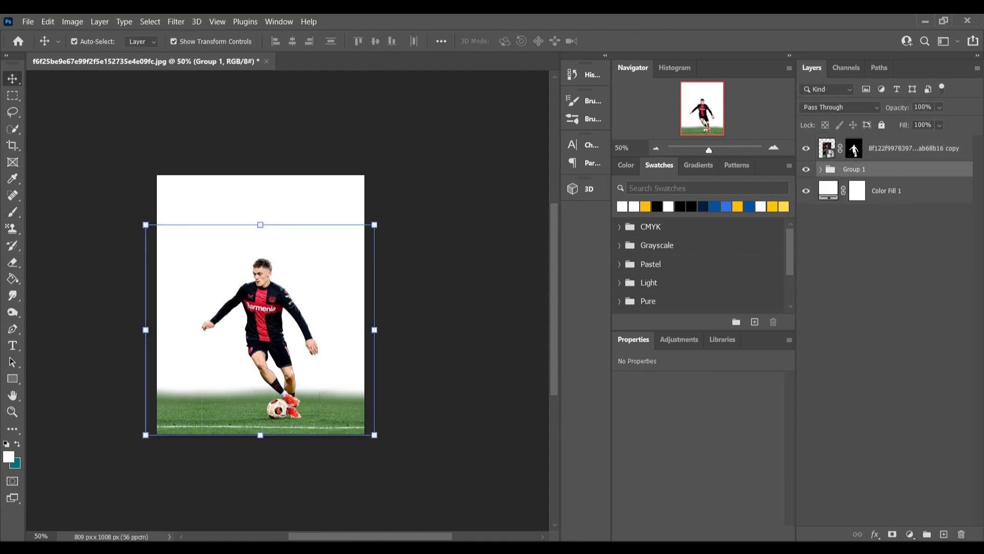
- Add a Hue/Saturation adjustment above the grass group, sample the grass green and reduce that color range's saturation to the minimum
{"action": "left_click", "coordinate": [910, 535]}
{"action": "left_click", "coordinate": [915, 411]}
{"action": "left_click", "coordinate": [625, 399]}
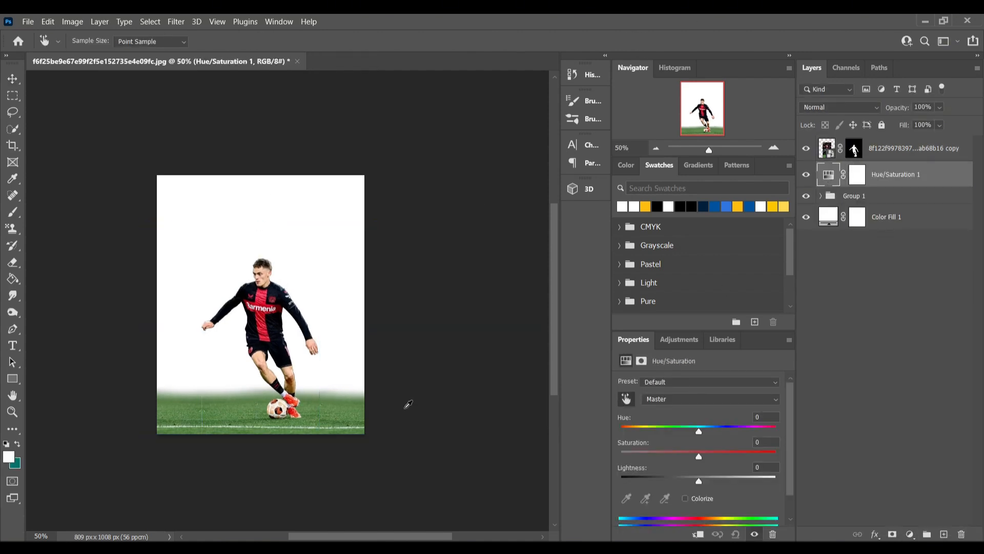
{"action": "left_click", "coordinate": [352, 408]}
{"action": "left_click_drag", "start_coordinate": [700, 456], "coordinate": [619, 456]}
{"action": "left_click", "coordinate": [13, 79]}
- Place the photo of the walking footballer in the centre of the canvas as the top layer
{"action": "left_click", "coordinate": [173, 427]}
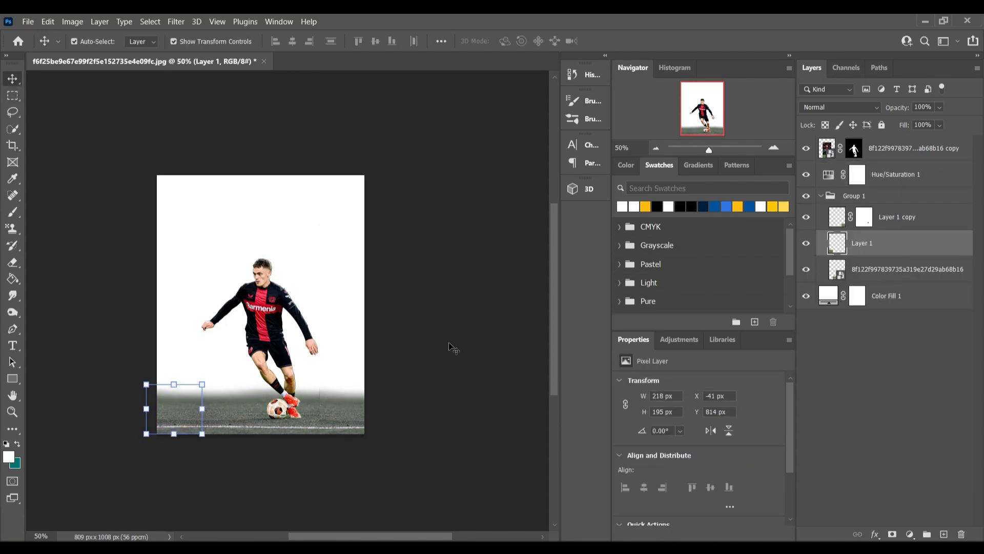
{"action": "left_click", "coordinate": [475, 343]}
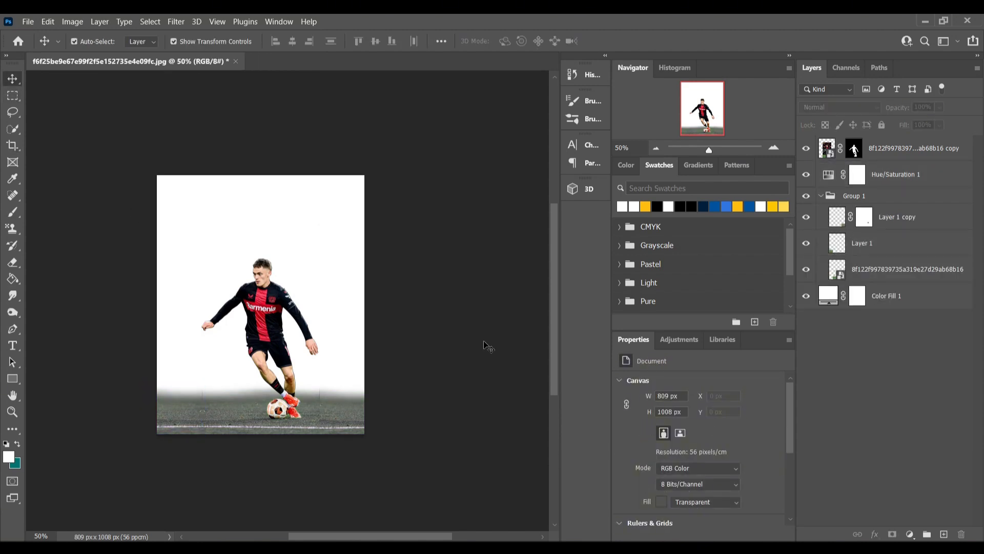
{"action": "left_click_drag", "start_coordinate": [491, 358], "coordinate": [313, 326]}
{"action": "key", "text": "Return"}
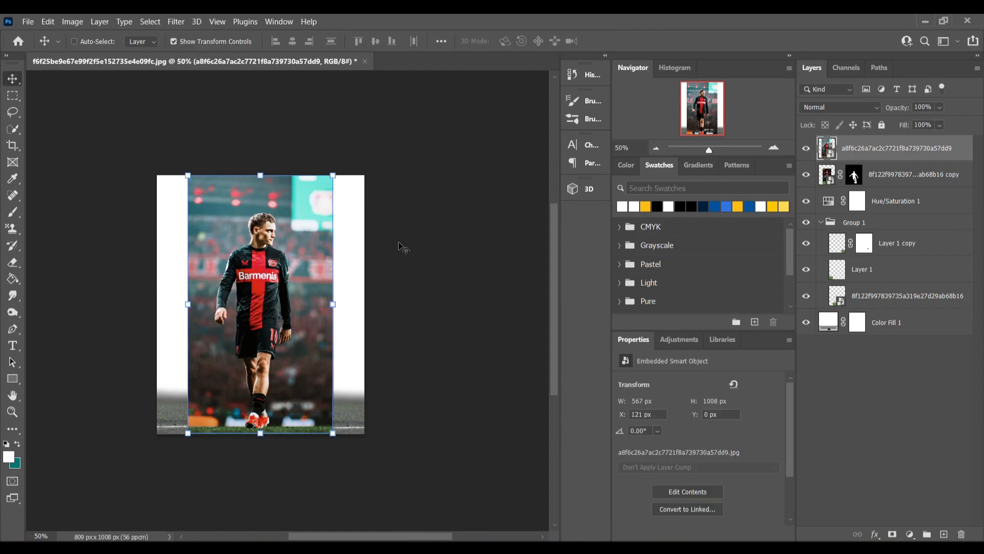
- Start a Pen path at the walking footballer's shirt side, tracing around his left hand and up the outer forearm
{"action": "key", "text": "ctrl+1"}
{"action": "key", "text": "ctrl+plus"}
{"action": "left_click_drag", "start_coordinate": [374, 257], "coordinate": [436, 246]}
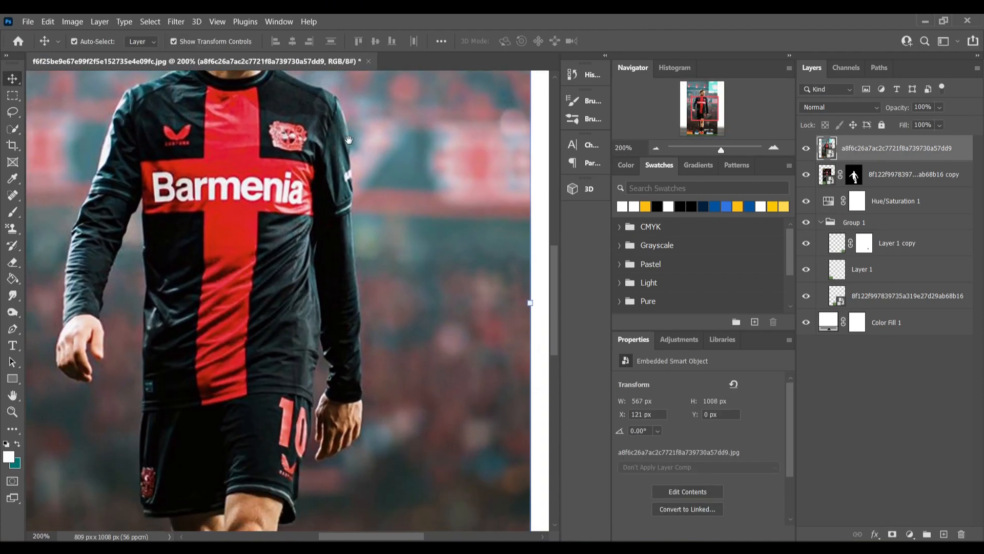
{"action": "left_click", "coordinate": [13, 328]}
{"action": "left_click", "coordinate": [312, 262]}
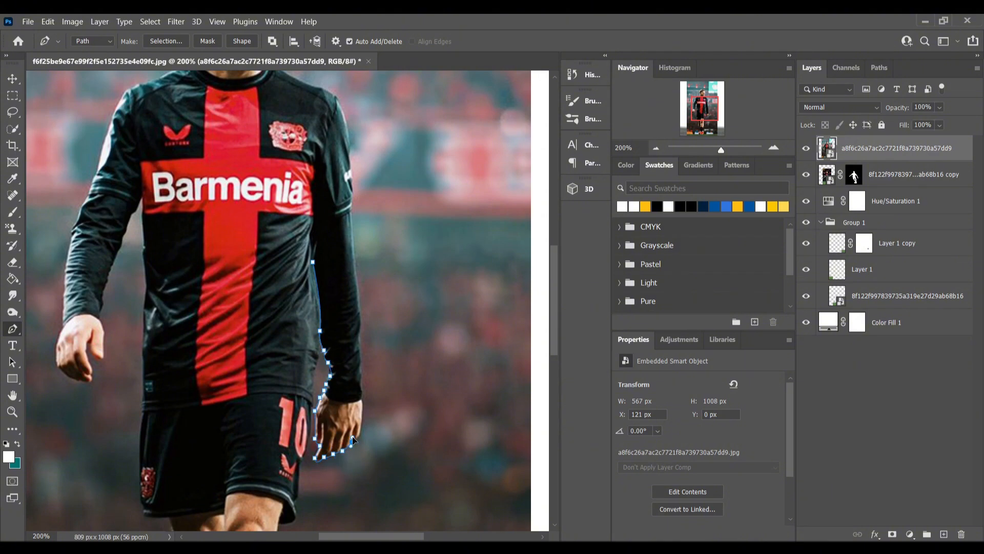
{"action": "left_click", "coordinate": [362, 388]}
{"action": "left_click", "coordinate": [361, 369]}
{"action": "left_click", "coordinate": [358, 338]}
{"action": "left_click", "coordinate": [360, 312]}
- Continue the Pen path up the footballer's left upper sleeve, over the shoulder and up to his chin
{"action": "left_click_drag", "start_coordinate": [363, 263], "coordinate": [376, 398]}
{"action": "left_click", "coordinate": [363, 340]}
{"action": "left_click", "coordinate": [366, 324]}
{"action": "left_click", "coordinate": [360, 290]}
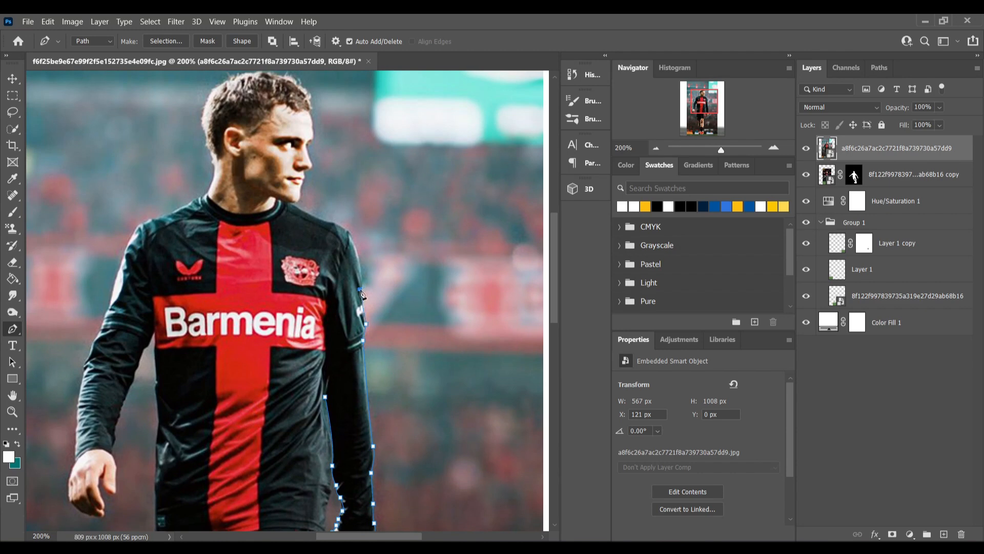
{"action": "scroll", "coordinate": [354, 281], "scroll_direction": "up", "scroll_amount": 3}
{"action": "left_click", "coordinate": [316, 258]}
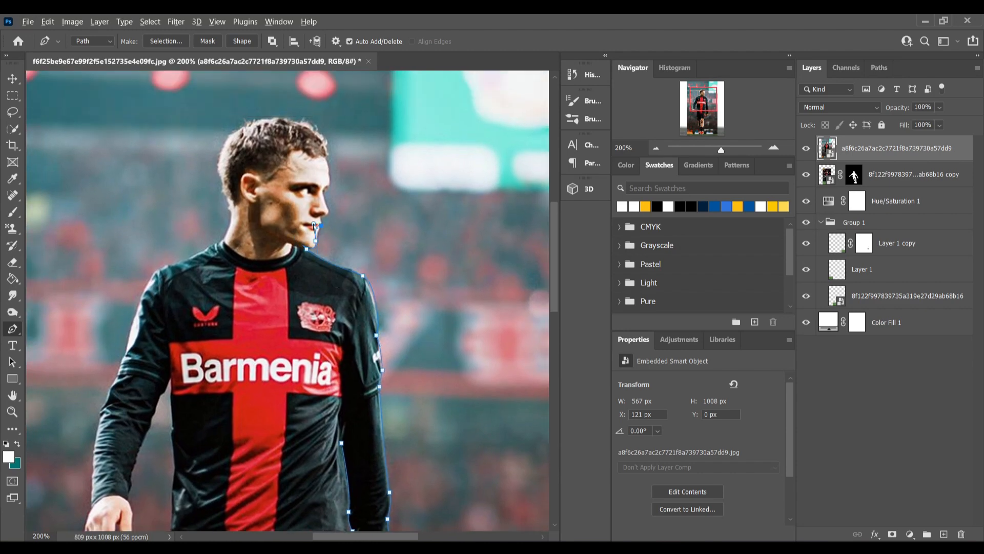
- Trace the Pen path along the footballer's face and around his hair
{"action": "left_click", "coordinate": [323, 192]}
{"action": "left_click", "coordinate": [330, 184]}
{"action": "left_click", "coordinate": [326, 153]}
{"action": "left_click_drag", "start_coordinate": [326, 153], "coordinate": [337, 216]}
{"action": "left_click", "coordinate": [338, 209]}
{"action": "left_click", "coordinate": [330, 198]}
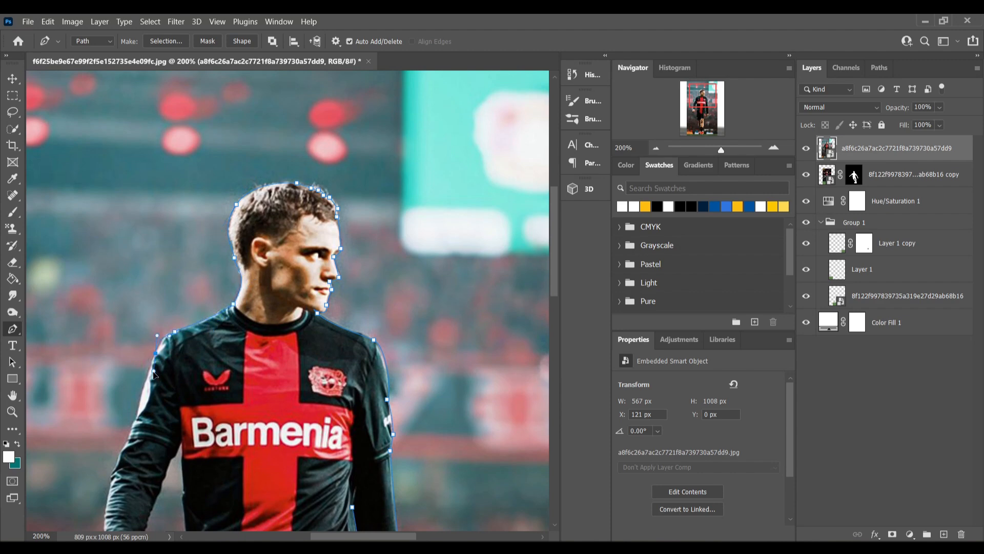
- Continue the Pen path down the footballer's right sleeve, around the hand and back up the inner forearm
{"action": "left_click", "coordinate": [125, 444]}
{"action": "left_click", "coordinate": [117, 450]}
{"action": "left_click", "coordinate": [115, 459]}
{"action": "left_click", "coordinate": [114, 468]}
{"action": "left_click", "coordinate": [111, 471]}
{"action": "left_click_drag", "start_coordinate": [105, 487], "coordinate": [199, 309]}
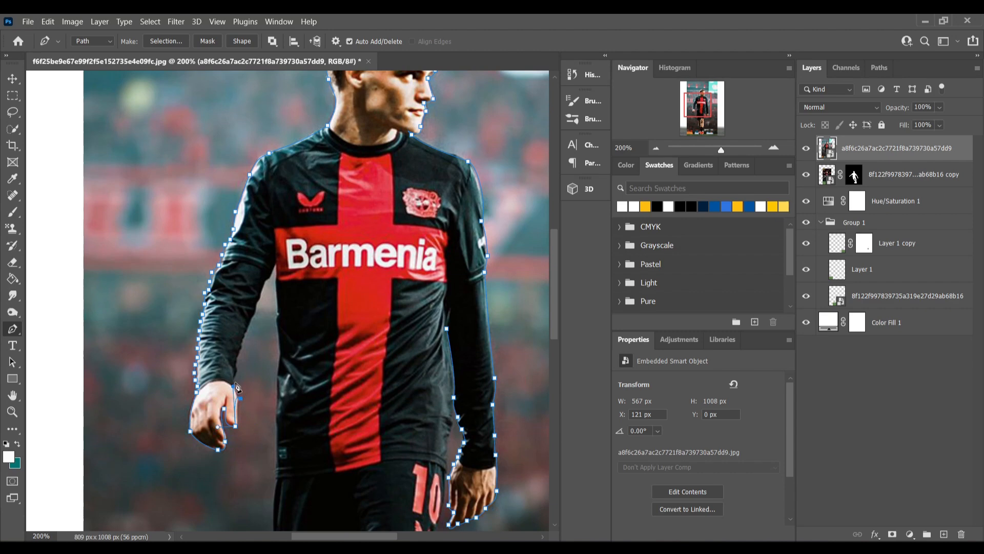
{"action": "left_click", "coordinate": [237, 359]}
{"action": "left_click", "coordinate": [240, 348]}
{"action": "left_click", "coordinate": [244, 335]}
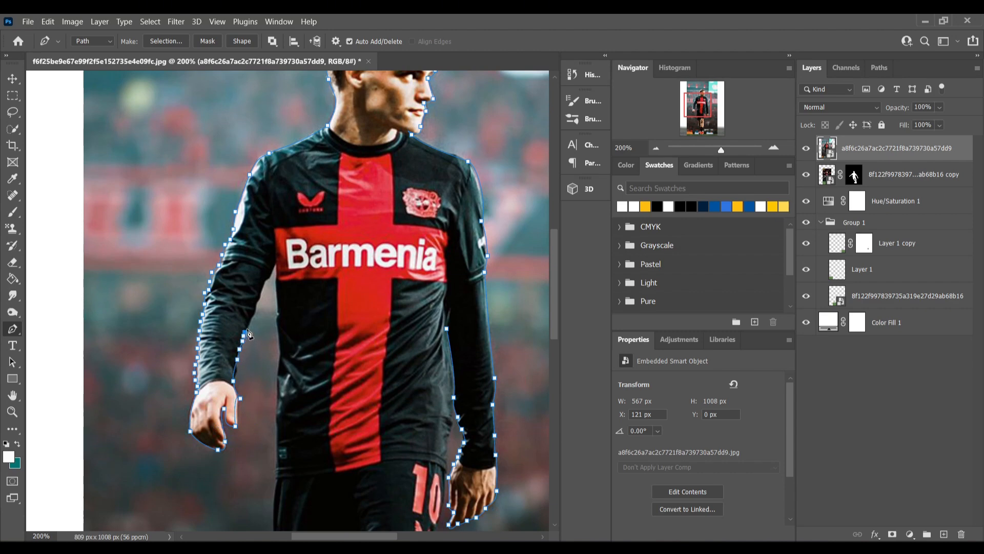
- Trace the Pen path down the shirt side, around the shorts and hem, and back up the other side of the shirt
{"action": "left_click", "coordinate": [276, 411]}
{"action": "left_click", "coordinate": [276, 437]}
{"action": "left_click", "coordinate": [275, 480]}
{"action": "left_click_drag", "start_coordinate": [280, 482], "coordinate": [267, 320]}
{"action": "left_click", "coordinate": [263, 346]}
{"action": "left_click", "coordinate": [258, 398]}
{"action": "left_click", "coordinate": [324, 417]}
{"action": "left_click_drag", "start_coordinate": [338, 418], "coordinate": [370, 405]}
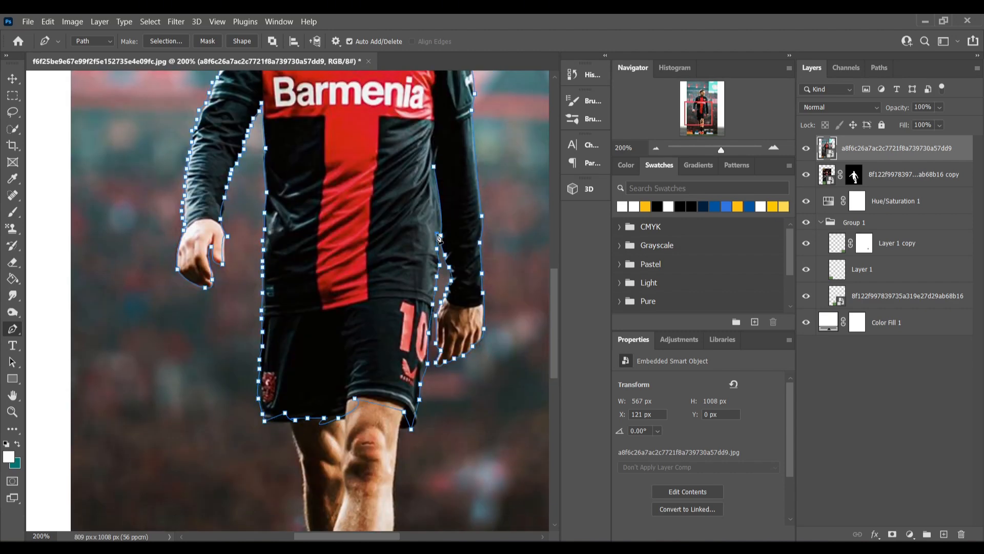
{"action": "left_click", "coordinate": [434, 166]}
- Convert the finished path to a selection and mask the walking footballer's photo with it
{"action": "right_click", "coordinate": [368, 183]}
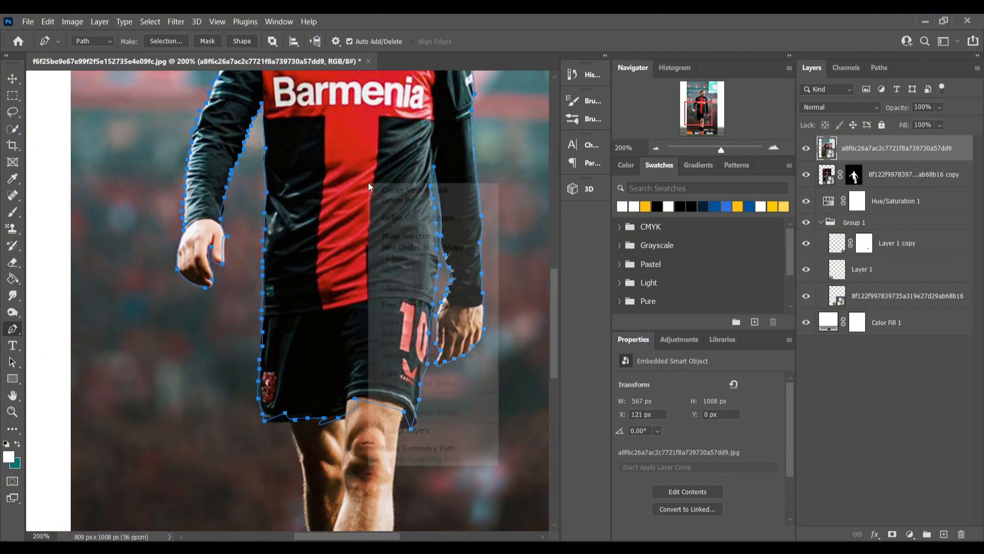
{"action": "left_click", "coordinate": [403, 244]}
{"action": "left_click", "coordinate": [558, 149]}
{"action": "left_click", "coordinate": [892, 533]}
- Move the walking footballer's layer below the grass group, directly above Color Fill 1
{"action": "key", "text": "ctrl+minus"}
{"action": "key", "text": "ctrl+minus"}
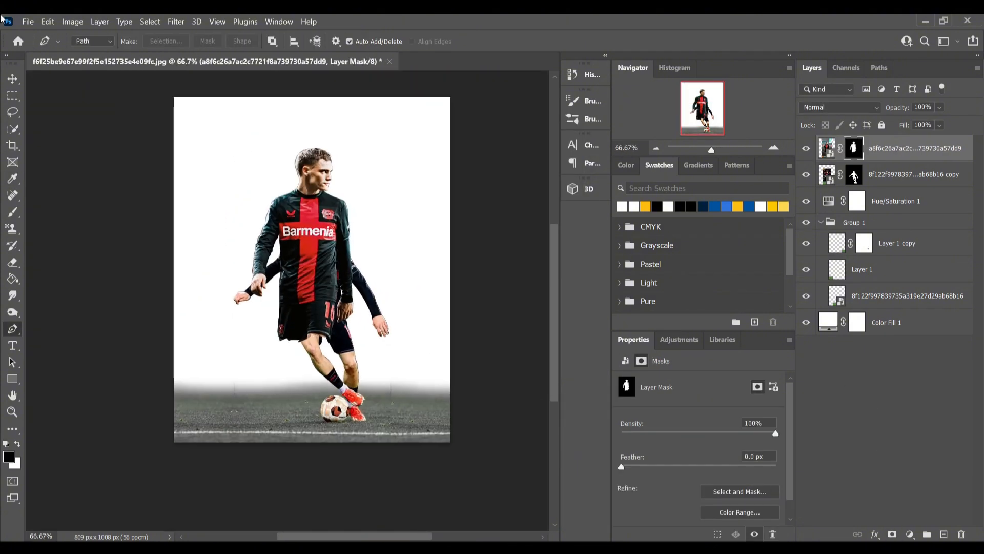
{"action": "key", "text": "v"}
{"action": "left_click_drag", "start_coordinate": [915, 150], "coordinate": [913, 309]}
- Enlarge the walking footballer to about 173%, rotate him 2.93° and position him behind the smaller player
{"action": "left_click_drag", "start_coordinate": [312, 442], "coordinate": [371, 476]}
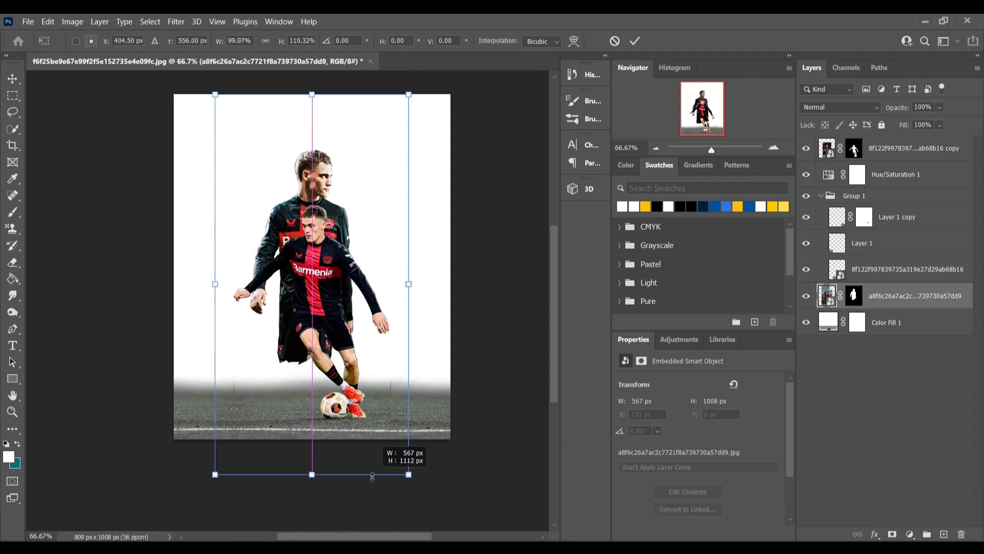
{"action": "key", "text": "ctrl+z"}
{"action": "left_click_drag", "start_coordinate": [216, 266], "coordinate": [149, 267]}
{"action": "left_click_drag", "start_coordinate": [291, 179], "coordinate": [291, 218]}
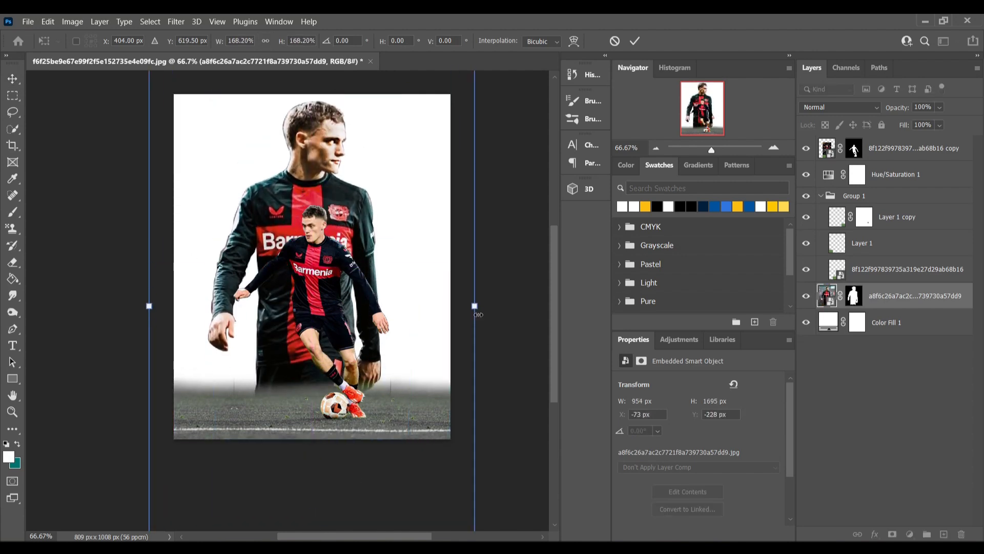
{"action": "mouse_move", "coordinate": [489, 307]}
{"action": "left_mouse_down"}
{"action": "mouse_move", "coordinate": [481, 315]}
{"action": "mouse_move", "coordinate": [490, 304]}
{"action": "left_mouse_up"}
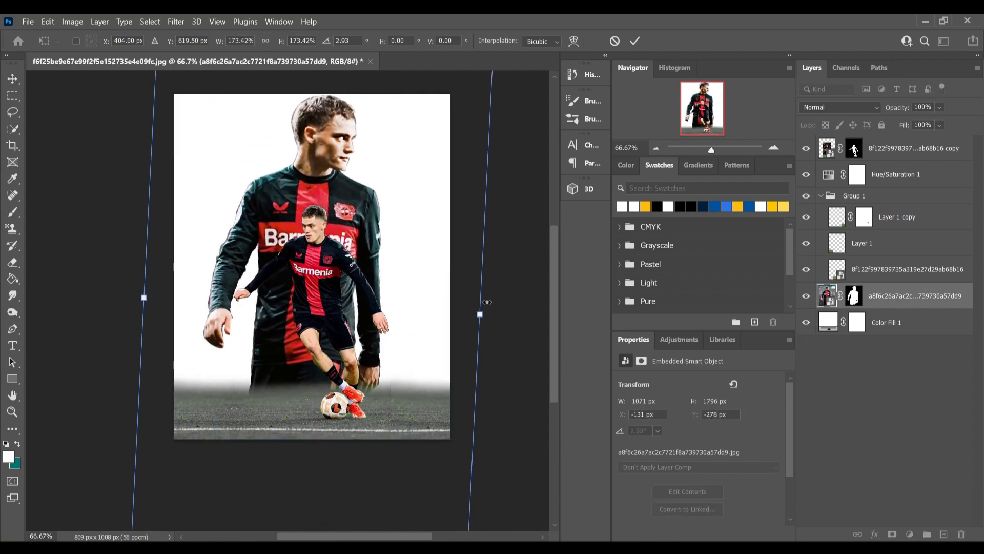
{"action": "left_click", "coordinate": [635, 41]}
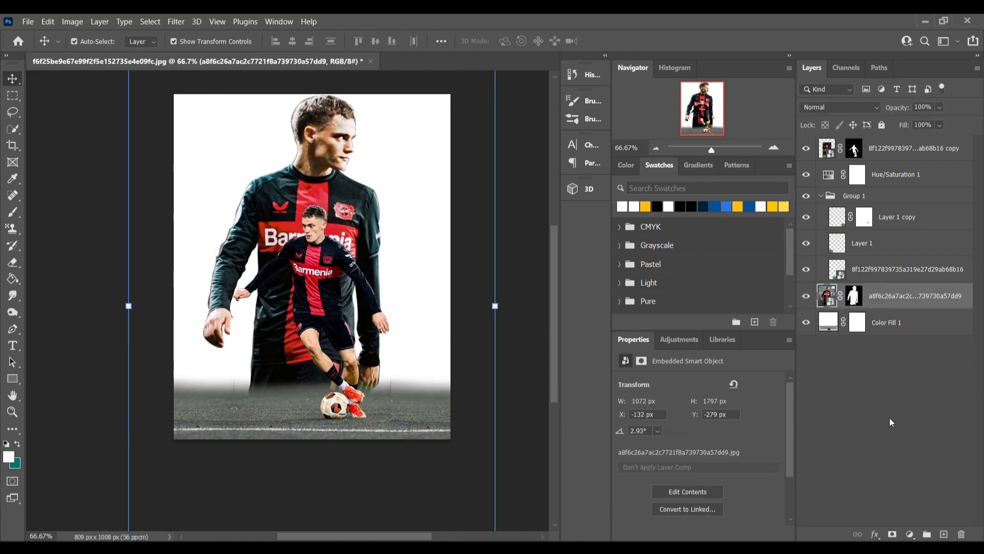
- Refine the large footballer's mask in Select and Mask with a 10 px edge radius and 0 px feather
{"action": "left_click", "coordinate": [165, 24]}
{"action": "left_click", "coordinate": [174, 194]}
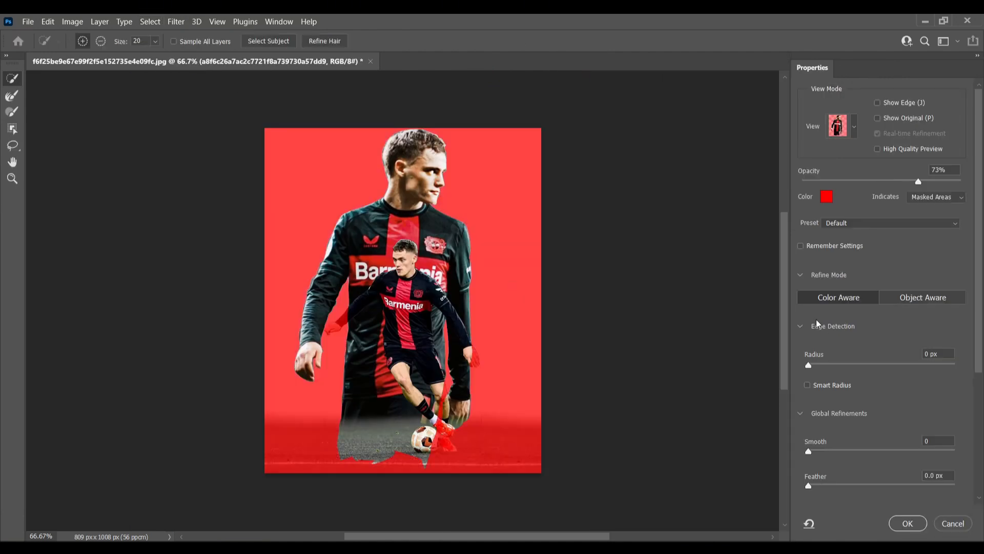
{"action": "left_click_drag", "start_coordinate": [809, 485], "coordinate": [848, 485]}
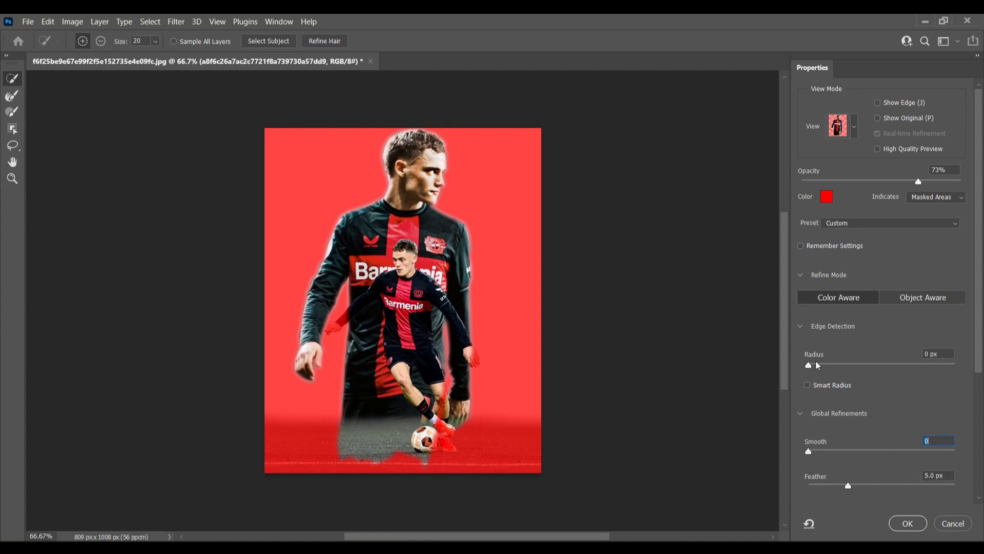
{"action": "mouse_move", "coordinate": [809, 365]}
{"action": "left_mouse_down"}
{"action": "mouse_move", "coordinate": [862, 372]}
{"action": "mouse_move", "coordinate": [806, 366]}
{"action": "left_mouse_up"}
{"action": "left_click_drag", "start_coordinate": [848, 485], "coordinate": [803, 477]}
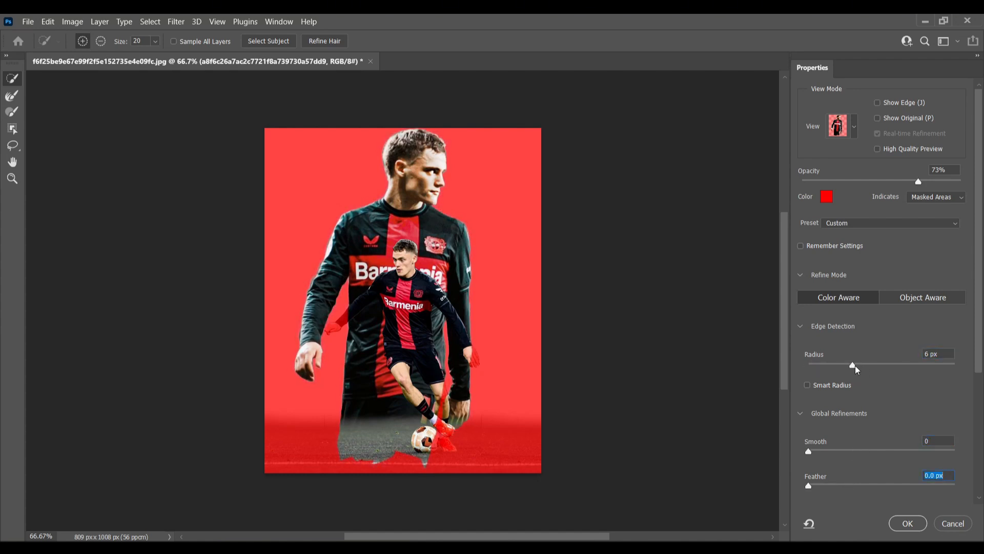
{"action": "left_click_drag", "start_coordinate": [926, 374], "coordinate": [867, 373]}
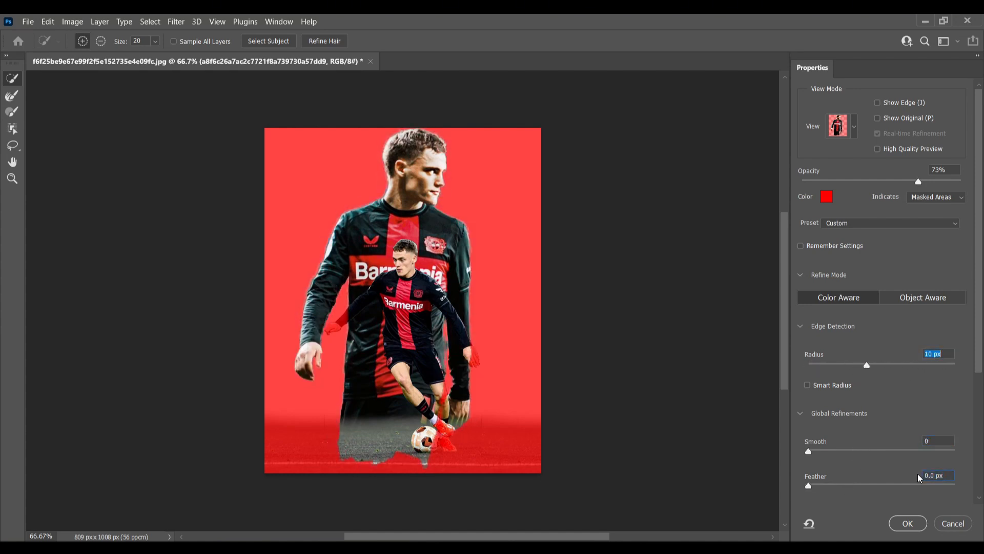
{"action": "left_click", "coordinate": [908, 523]}
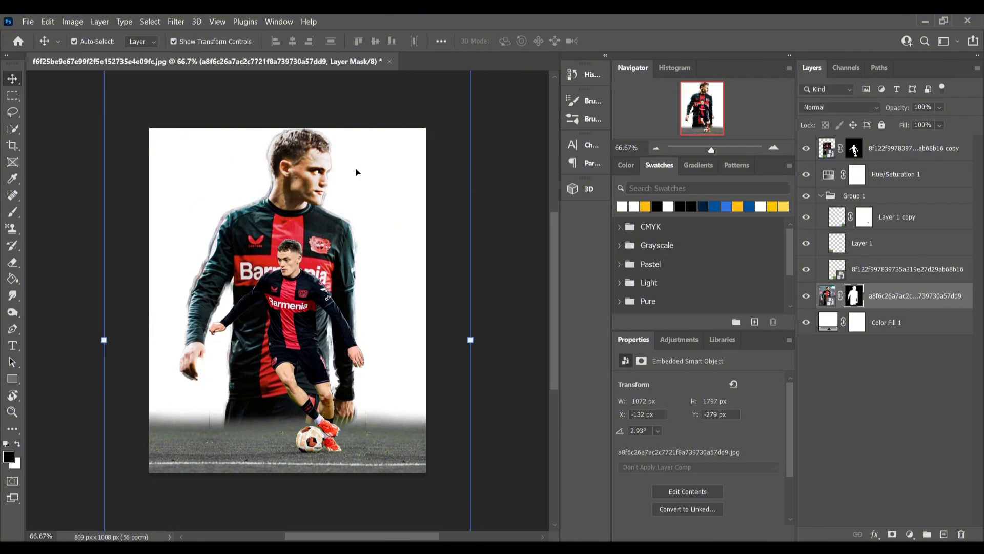
- Refine the large footballer's mask again in Select and Mask with Smooth 95, the minimum radius and added feather
{"action": "left_click", "coordinate": [150, 21]}
{"action": "left_click", "coordinate": [175, 192]}
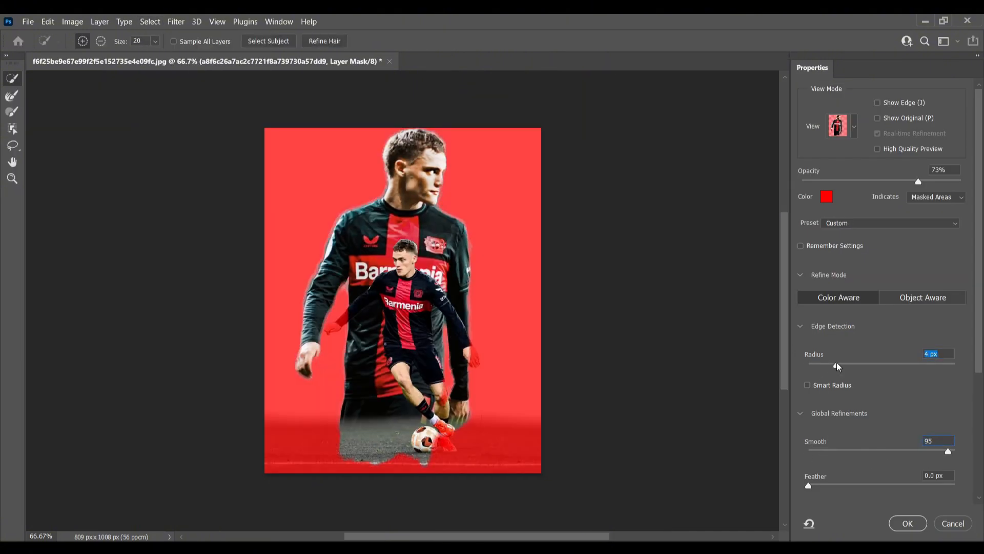
{"action": "left_click_drag", "start_coordinate": [837, 363], "coordinate": [808, 365]}
{"action": "left_click_drag", "start_coordinate": [809, 486], "coordinate": [858, 486]}
{"action": "left_click", "coordinate": [906, 525]}
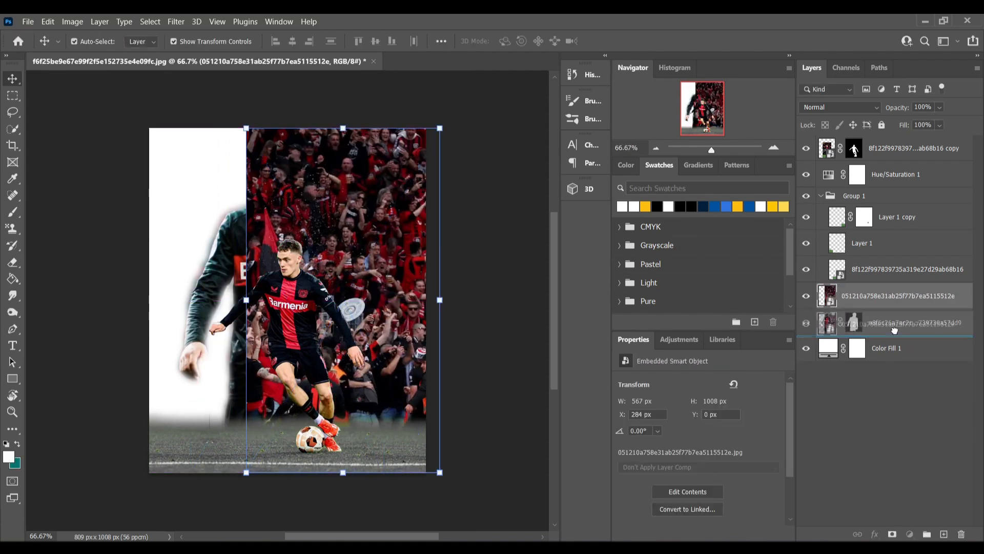
- Rotate the crowd photo 4.64° at 39% scale and position it behind the large footballer over the poster's right side
{"action": "left_click_drag", "start_coordinate": [445, 486], "coordinate": [429, 494]}
{"action": "left_click_drag", "start_coordinate": [394, 312], "coordinate": [408, 297]}
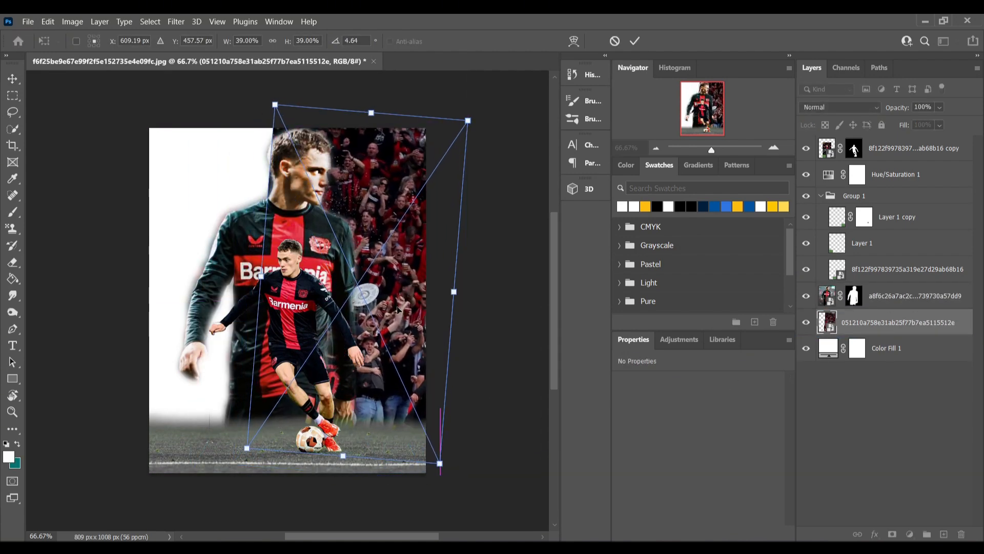
{"action": "left_click", "coordinate": [635, 41]}
- Add a layer mask to the crowd photo and hide the area around the large footballer's head with black brush strokes
{"action": "left_click", "coordinate": [892, 534]}
{"action": "key", "text": "b"}
{"action": "key", "text": "d"}
{"action": "key", "text": "x"}
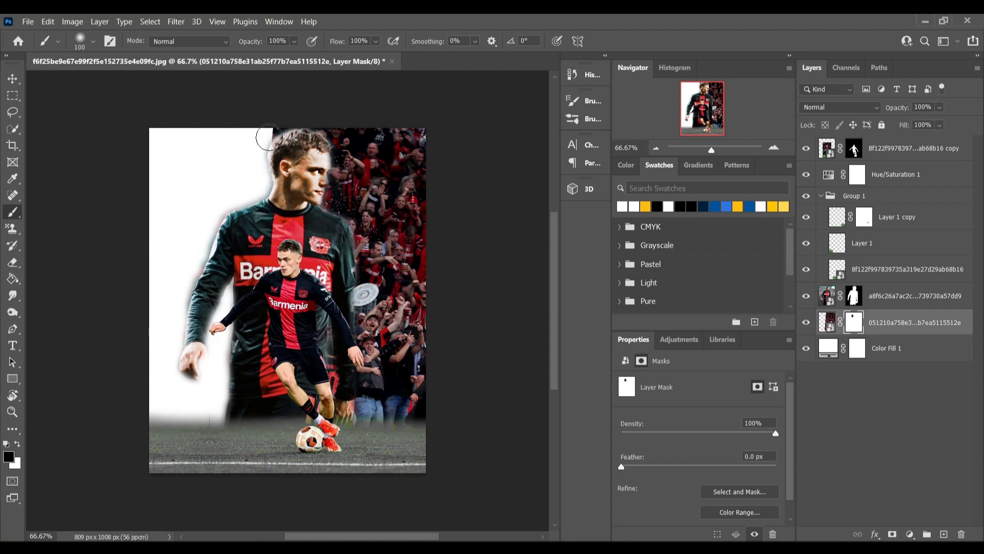
{"action": "key", "text": "v"}
- Lower the density of the large footballer's layer mask to 61%
{"action": "left_click", "coordinate": [853, 297]}
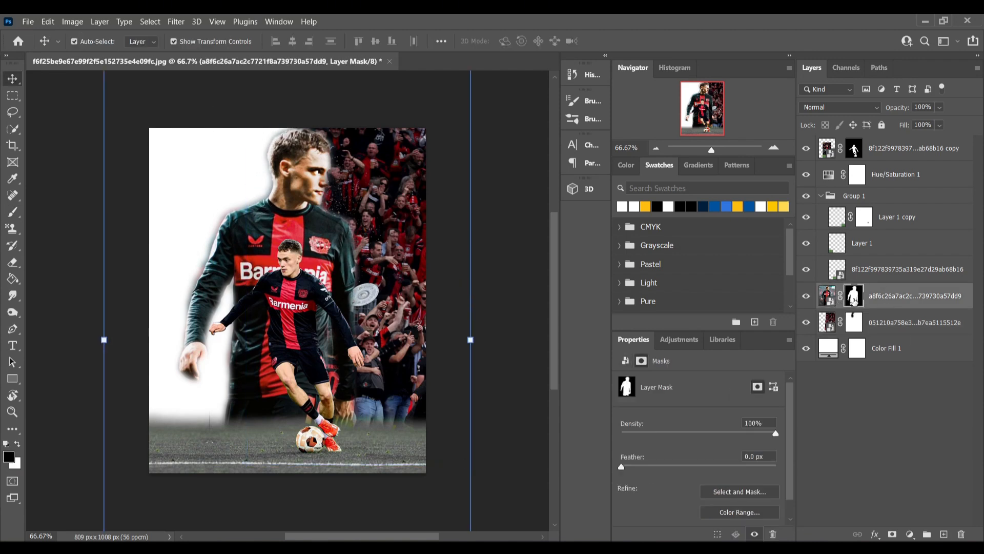
{"action": "left_click_drag", "start_coordinate": [686, 433], "coordinate": [716, 434]}
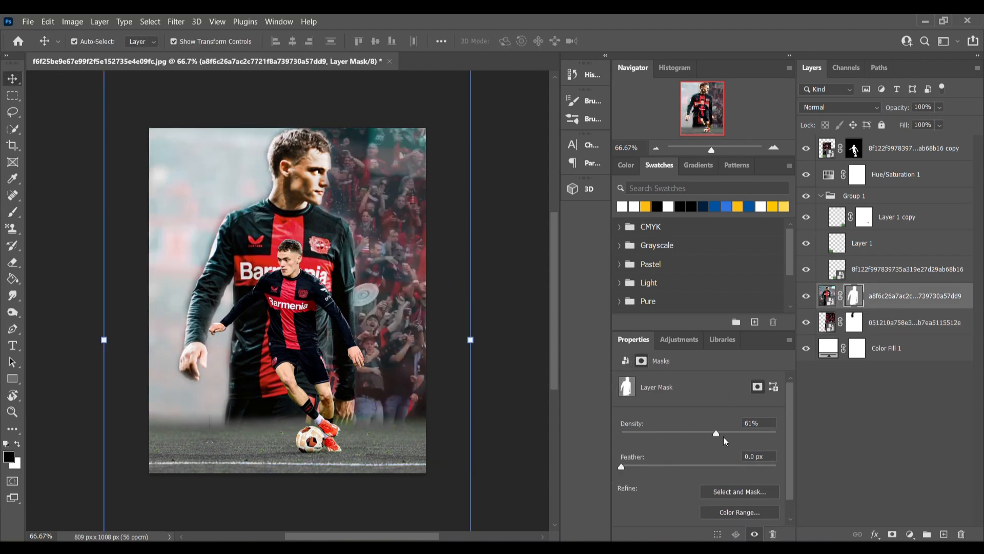
{"action": "left_click", "coordinate": [539, 264]}
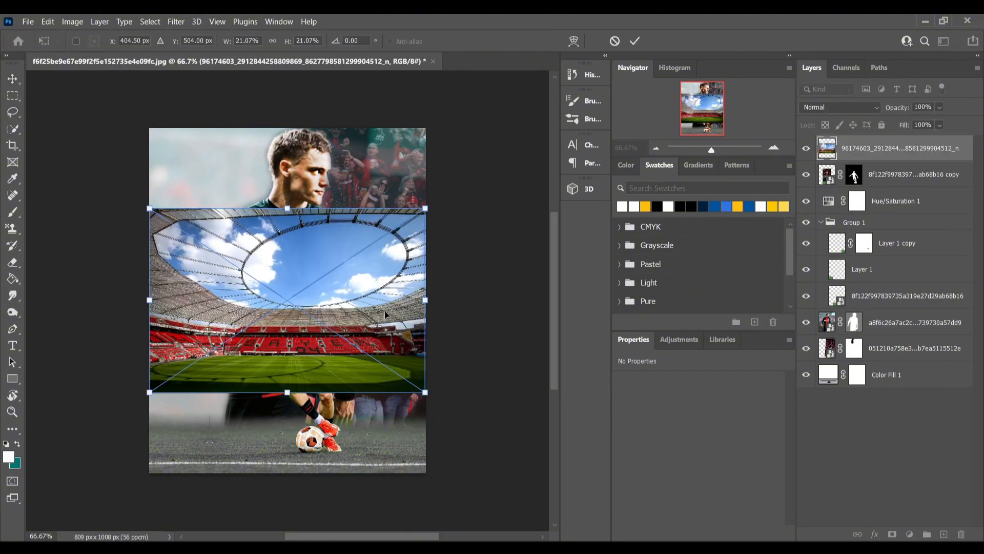
- Position the placed stadium photo at the poster's upper edge and flip it horizontally
{"action": "left_click_drag", "start_coordinate": [360, 314], "coordinate": [360, 233]}
{"action": "right_click", "coordinate": [360, 234]}
{"action": "left_click", "coordinate": [425, 462]}
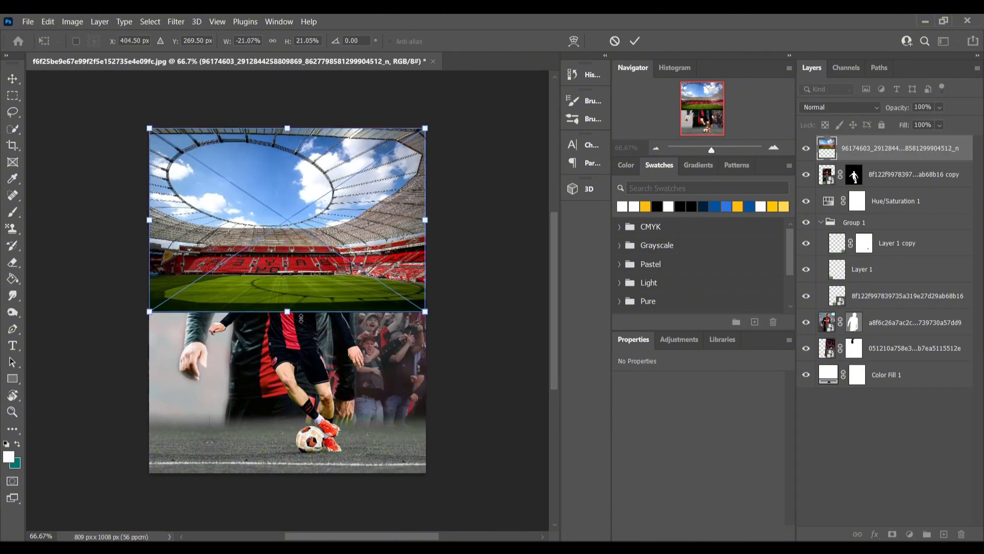
- Enlarge the stadium photo to 1374 × 916 px from the poster's upper-left corner and move its layer beneath the crowd photo
{"action": "left_click_drag", "start_coordinate": [288, 311], "coordinate": [288, 439]}
{"action": "left_click_drag", "start_coordinate": [272, 370], "coordinate": [367, 370]}
{"action": "left_click_drag", "start_coordinate": [892, 149], "coordinate": [881, 362]}
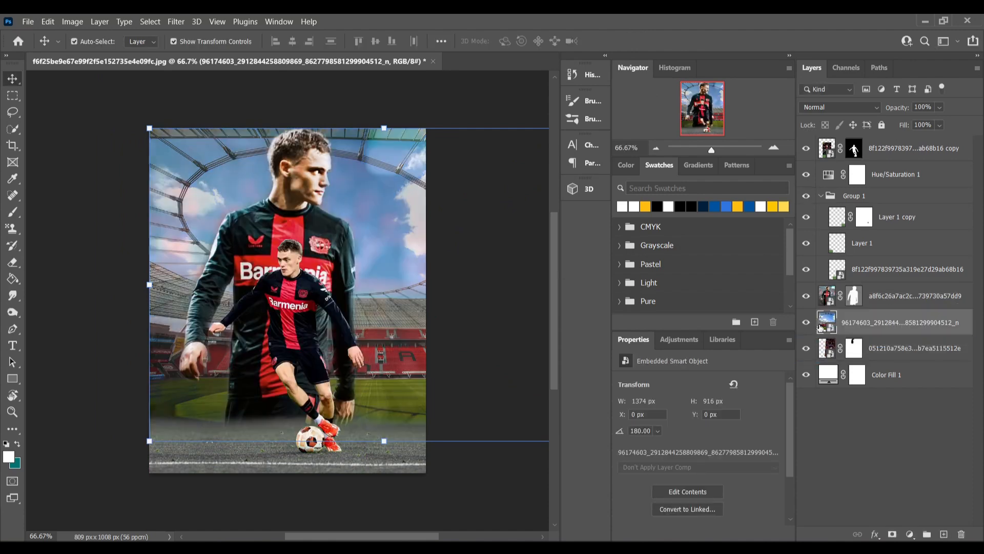
- Add a Hue/Saturation adjustment above the large footballer with master saturation -9 and saturation -100 for the whole color range except reds
{"action": "left_click", "coordinate": [903, 296]}
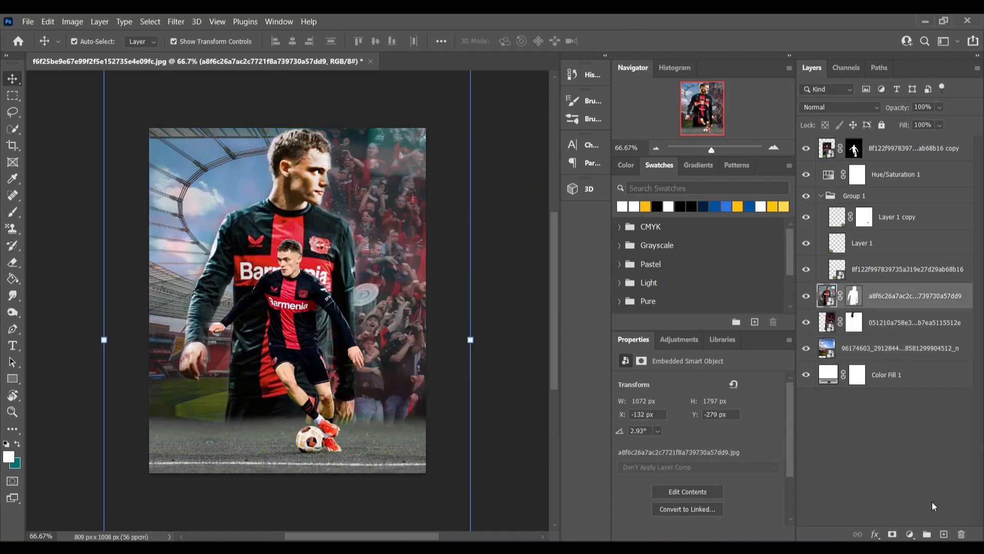
{"action": "left_click", "coordinate": [910, 533]}
{"action": "left_click", "coordinate": [892, 410]}
{"action": "left_click_drag", "start_coordinate": [699, 456], "coordinate": [577, 456]}
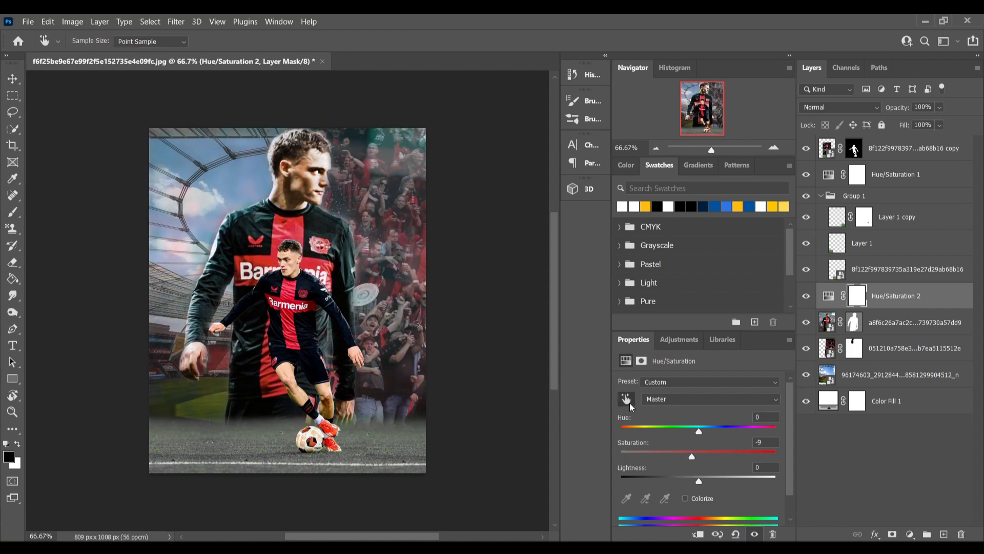
{"action": "left_click_drag", "start_coordinate": [699, 456], "coordinate": [587, 454]}
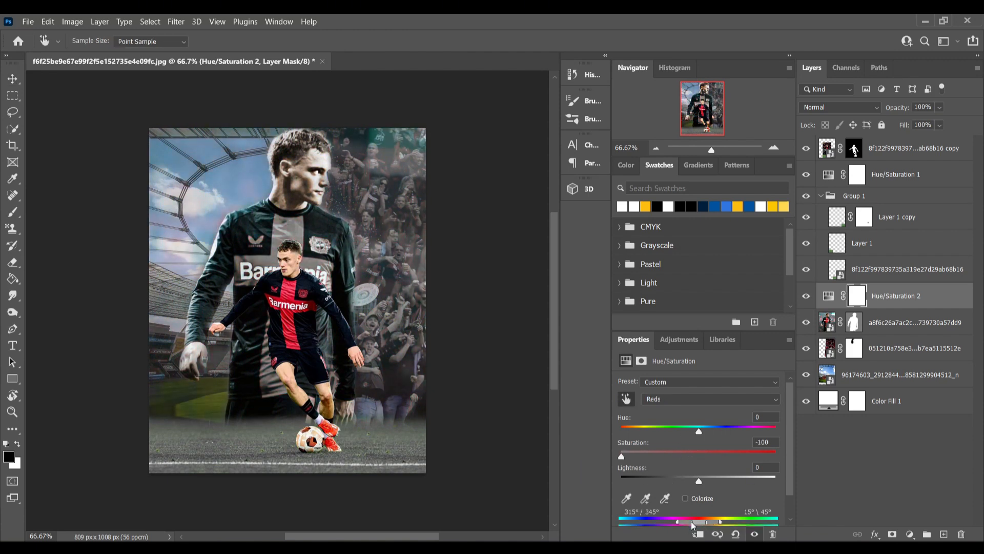
{"action": "left_click_drag", "start_coordinate": [691, 521], "coordinate": [732, 531]}
{"action": "mouse_move", "coordinate": [733, 528]}
{"action": "left_mouse_down"}
{"action": "mouse_move", "coordinate": [630, 525]}
{"action": "mouse_move", "coordinate": [717, 527]}
{"action": "left_mouse_up"}
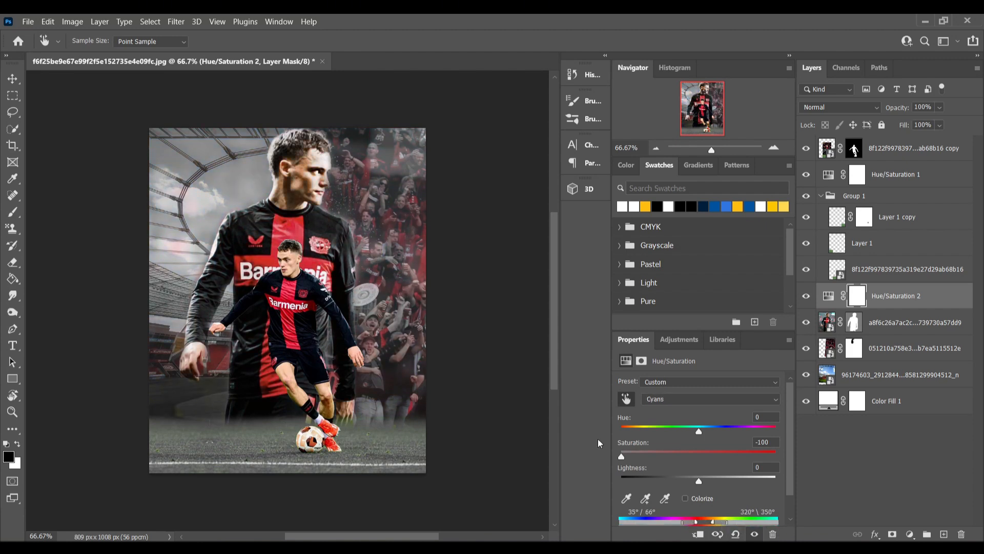
- Create a new layer below the grass group and paint white fog over the poster with a large smoke brush
{"action": "key", "text": "v"}
{"action": "left_click", "coordinate": [822, 196]}
{"action": "left_click", "coordinate": [944, 534]}
{"action": "left_click", "coordinate": [12, 212]}
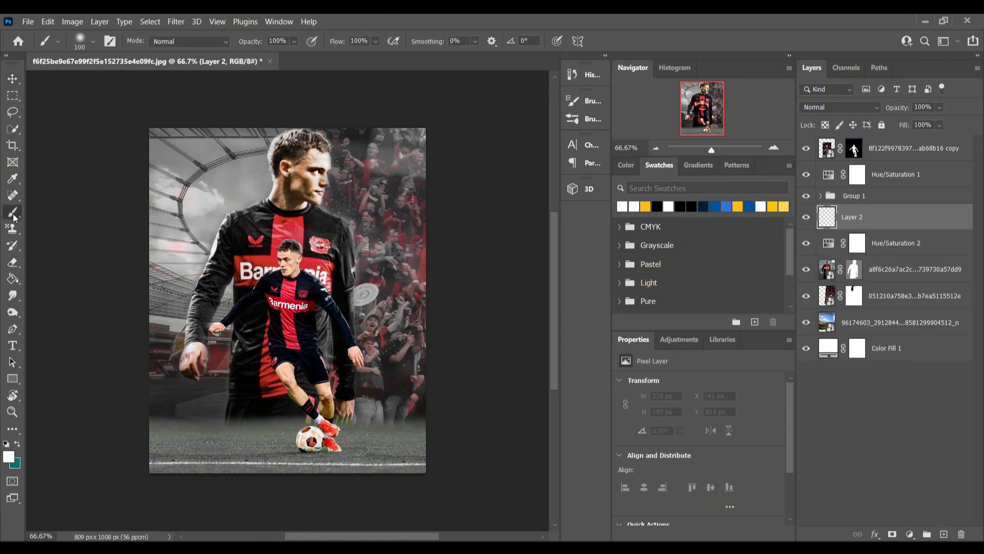
{"action": "left_click", "coordinate": [92, 41]}
{"action": "left_click", "coordinate": [123, 158]}
{"action": "left_click", "coordinate": [365, 306]}
{"action": "left_click", "coordinate": [298, 329]}
{"action": "key", "text": "v"}
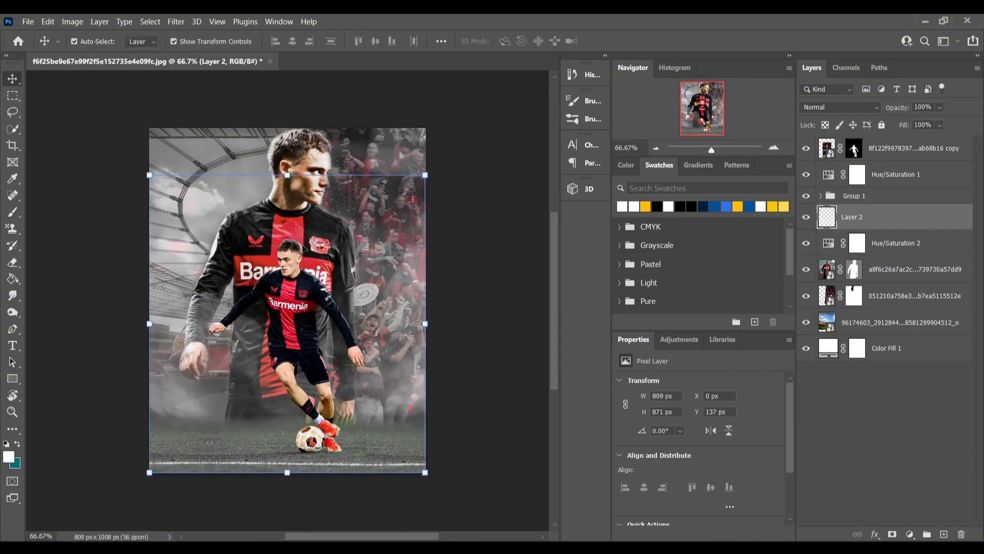
- Compress the fog layer to 525 px high over the poster's lower half and duplicate it
{"action": "left_click_drag", "start_coordinate": [287, 174], "coordinate": [287, 293]}
{"action": "left_click", "coordinate": [635, 41]}
{"action": "key", "text": "ctrl+j"}
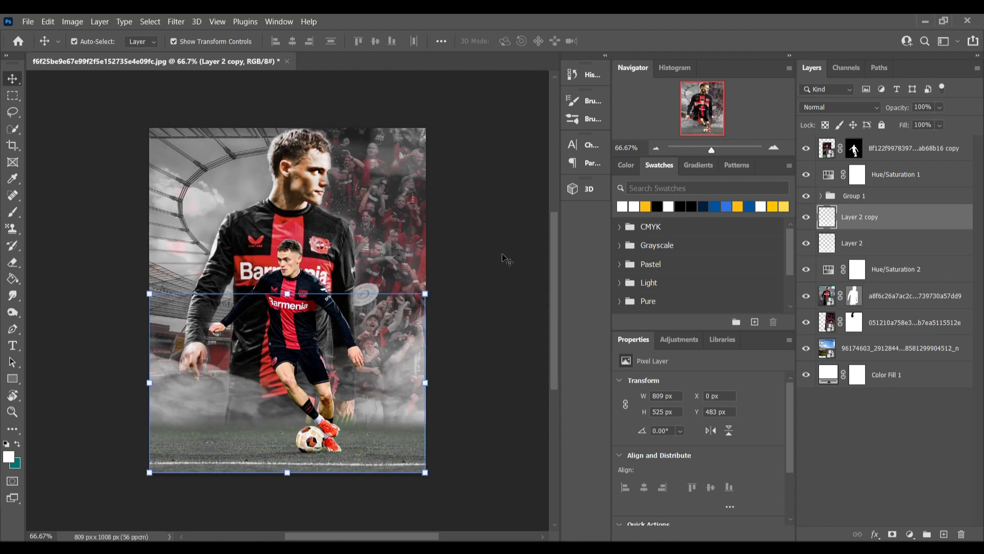
- Move the duplicated fog layer above Group 1, leaving the original fog layer below the group
{"action": "left_click_drag", "start_coordinate": [406, 361], "coordinate": [405, 375]}
{"action": "left_click", "coordinate": [871, 249], "text": "shift"}
{"action": "left_click_drag", "start_coordinate": [873, 221], "coordinate": [875, 188]}
{"action": "left_click", "coordinate": [872, 235]}
{"action": "left_click_drag", "start_coordinate": [873, 236], "coordinate": [876, 257]}
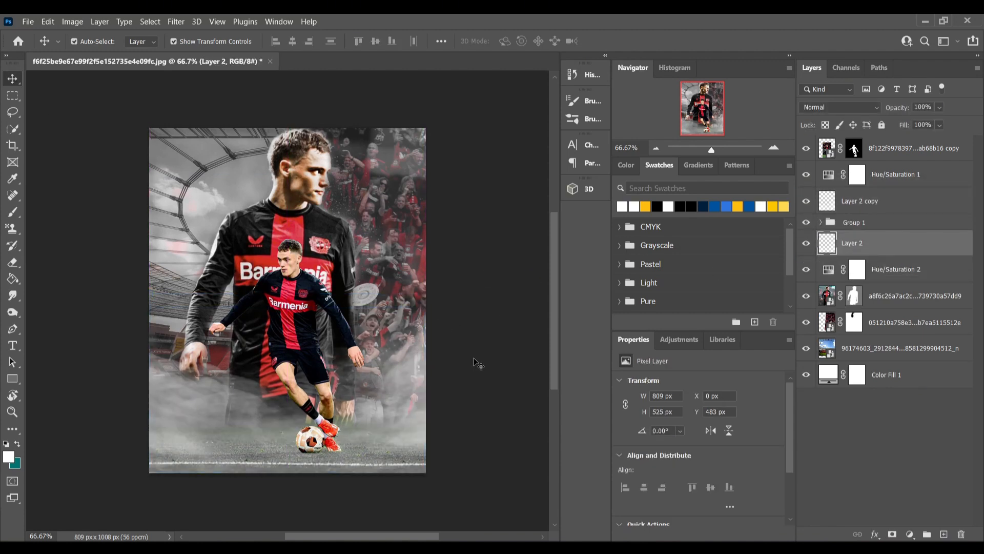
- Set the saturation of the Reds in Hue/Saturation 2 to -19
{"action": "left_click", "coordinate": [474, 358]}
{"action": "left_click_drag", "start_coordinate": [482, 323], "coordinate": [497, 349]}
{"action": "left_click", "coordinate": [857, 269]}
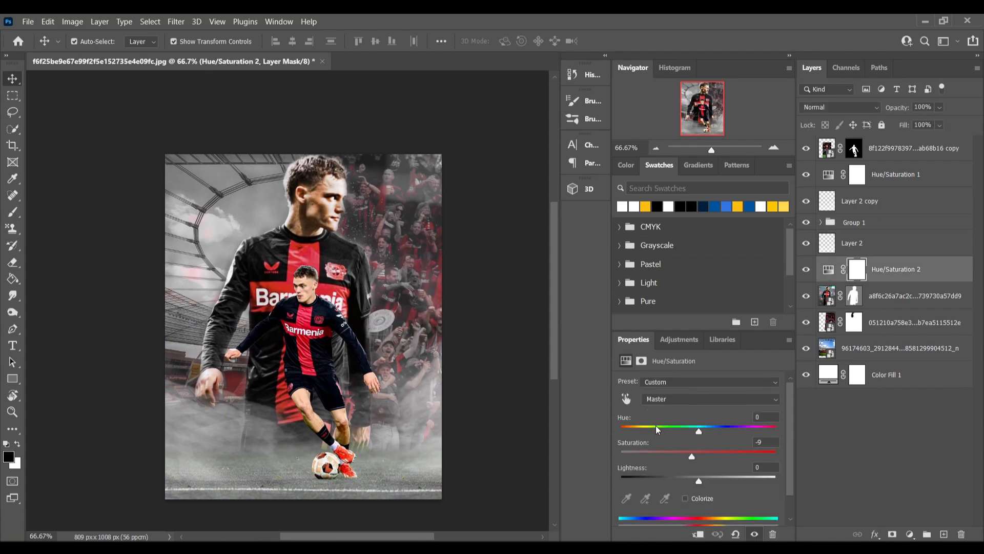
{"action": "left_click", "coordinate": [626, 398]}
{"action": "mouse_move", "coordinate": [698, 456]}
{"action": "left_mouse_down"}
{"action": "mouse_move", "coordinate": [773, 456]}
{"action": "mouse_move", "coordinate": [684, 454]}
{"action": "left_mouse_up"}
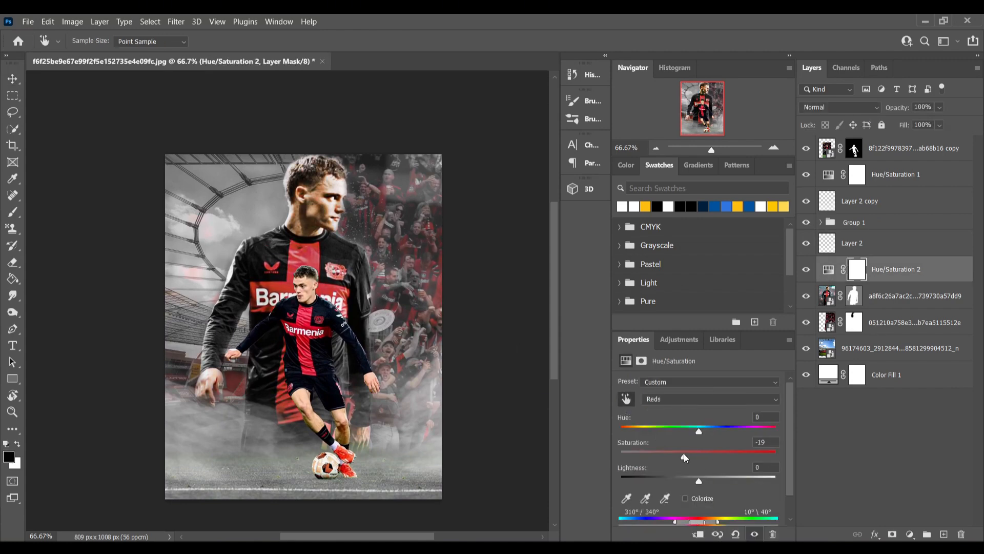
- Apply a Gaussian Blur smart filter to the crowd photo layer
{"action": "left_click", "coordinate": [913, 322]}
{"action": "left_click", "coordinate": [176, 21]}
{"action": "mouse_move", "coordinate": [189, 174]}
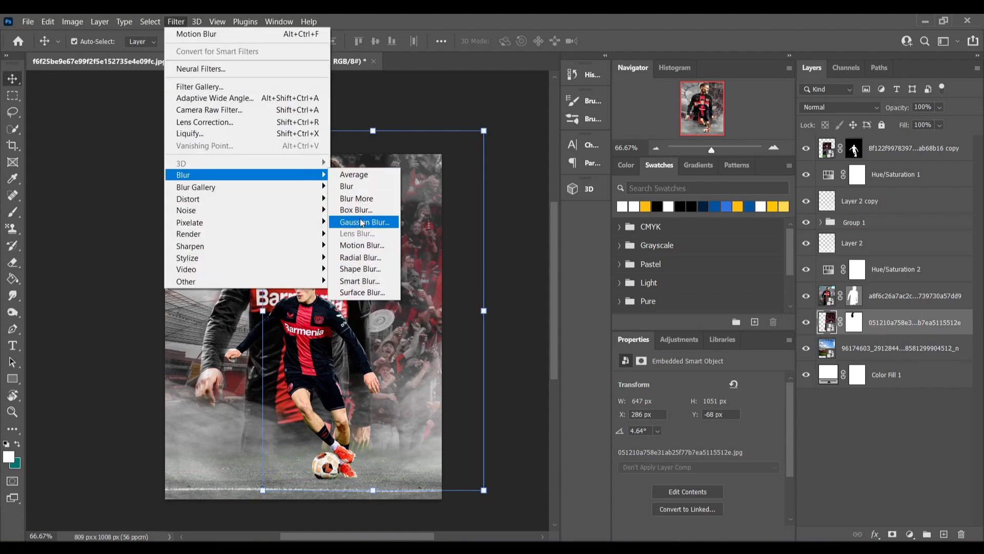
{"action": "left_click", "coordinate": [352, 222]}
{"action": "left_click", "coordinate": [717, 95]}
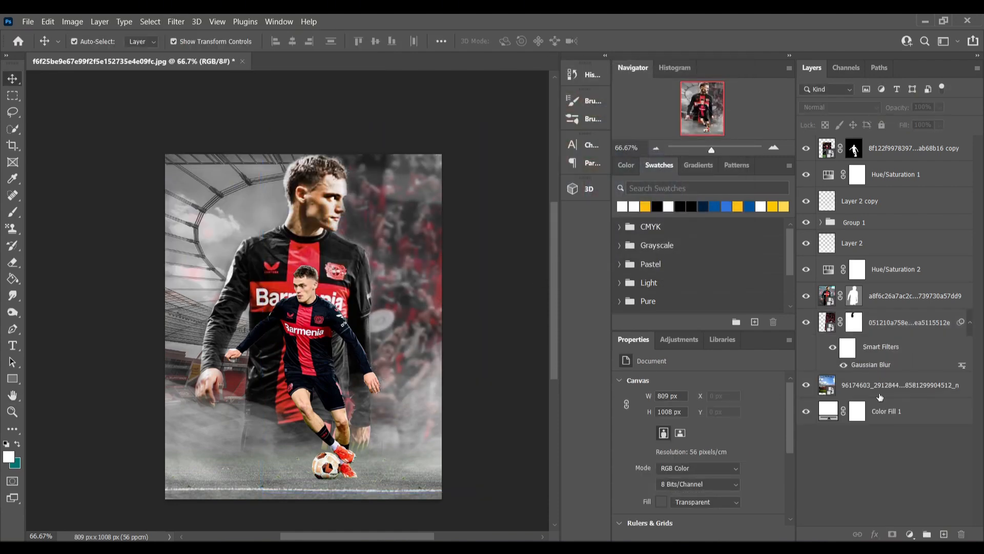
- Add a Solid Color fill above Hue/Saturation 1 using the red sampled from the small player's shirt
{"action": "left_click", "coordinate": [884, 148]}
{"action": "left_click", "coordinate": [897, 174]}
{"action": "left_click", "coordinate": [910, 534]}
{"action": "left_click", "coordinate": [902, 316]}
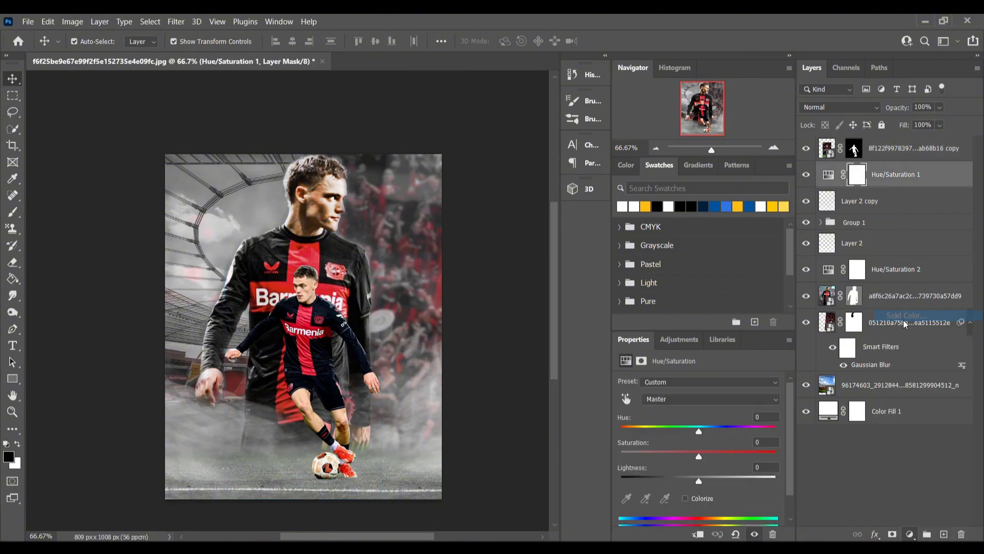
{"action": "left_click", "coordinate": [313, 326]}
{"action": "left_click", "coordinate": [770, 268]}
- Set the red color fill's blend mode to Linear Burn and its opacity to 72%
{"action": "left_click", "coordinate": [825, 108]}
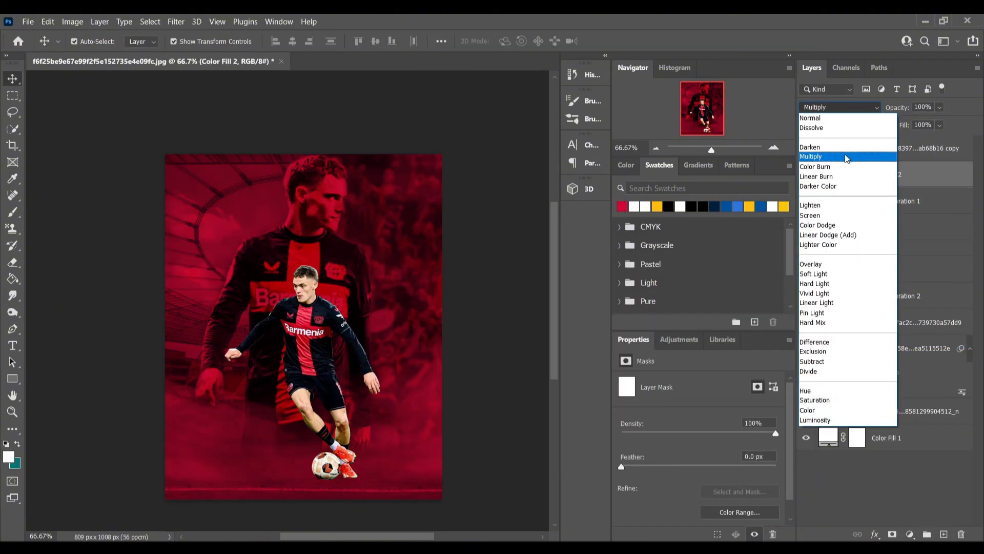
{"action": "left_click", "coordinate": [845, 176]}
{"action": "left_click_drag", "start_coordinate": [892, 174], "coordinate": [929, 195]}
{"action": "left_click", "coordinate": [941, 107]}
{"action": "left_click_drag", "start_coordinate": [954, 122], "coordinate": [940, 120]}
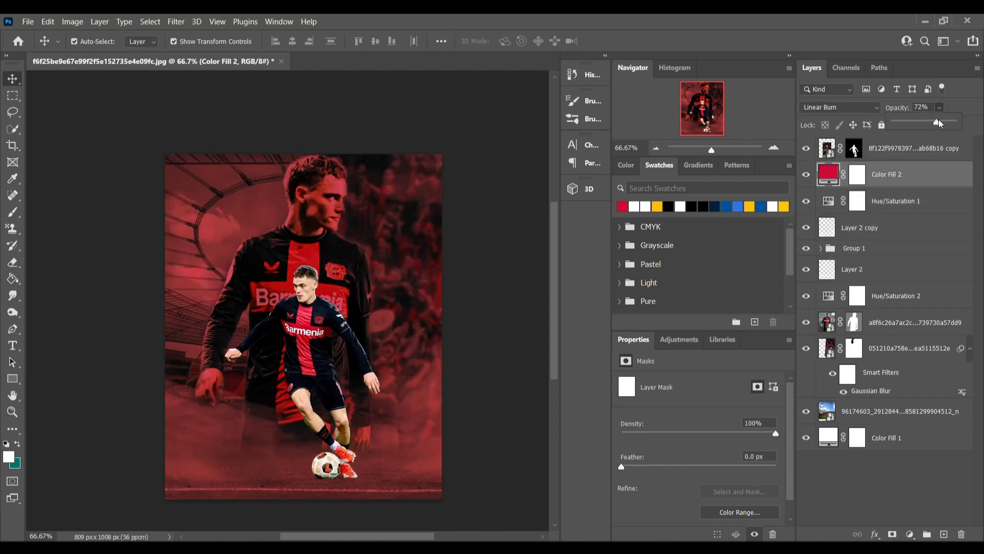
{"action": "left_click", "coordinate": [404, 267]}
{"action": "left_click", "coordinate": [476, 277]}
- Apply the Camera Raw Filter to the small player with Highlights -26, Texture +42, Vibrance +49 and increased Clarity
{"action": "left_click", "coordinate": [309, 335]}
{"action": "left_click", "coordinate": [175, 22]}
{"action": "left_click", "coordinate": [266, 109]}
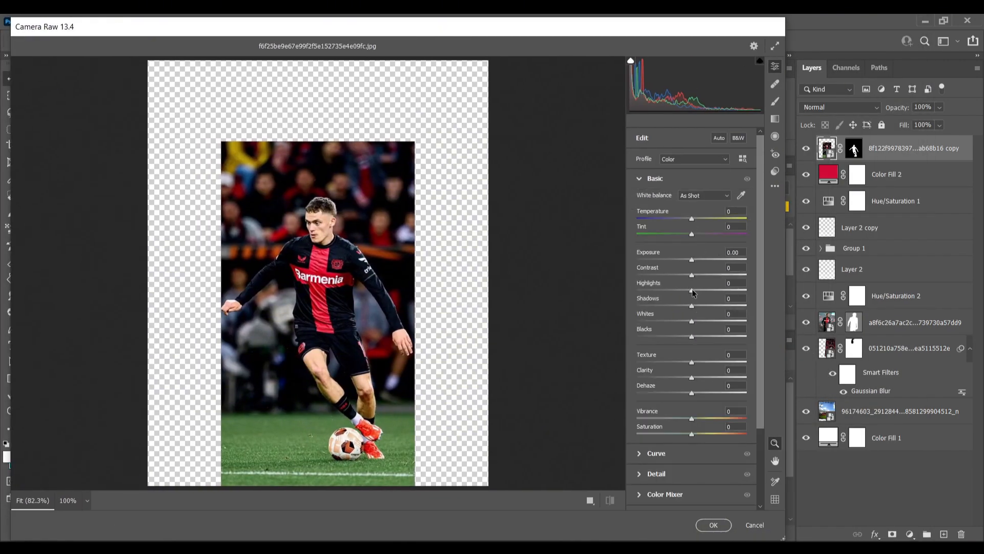
{"action": "mouse_move", "coordinate": [692, 291]}
{"action": "left_mouse_down"}
{"action": "mouse_move", "coordinate": [669, 293]}
{"action": "mouse_move", "coordinate": [677, 291]}
{"action": "left_mouse_up"}
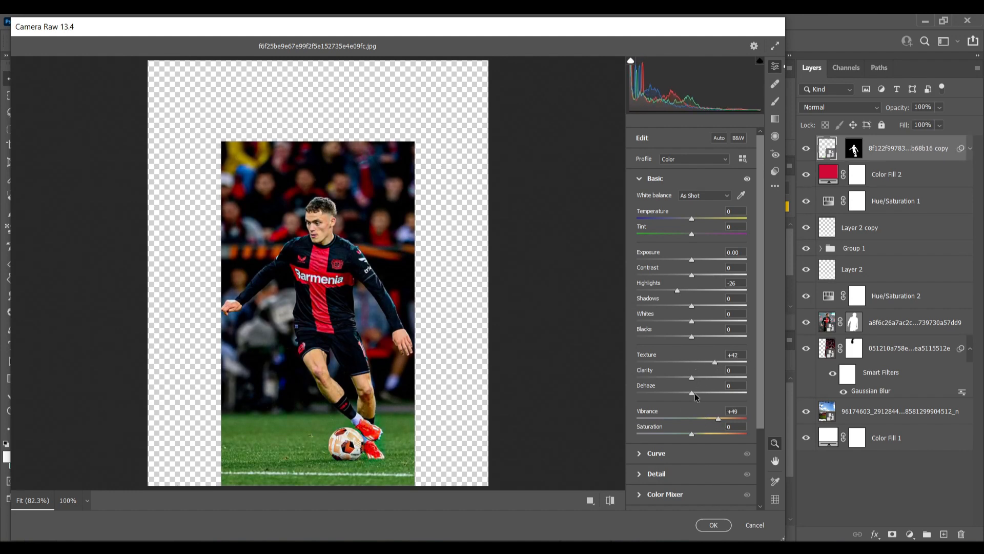
{"action": "left_click_drag", "start_coordinate": [692, 377], "coordinate": [715, 379]}
{"action": "left_click", "coordinate": [645, 475]}
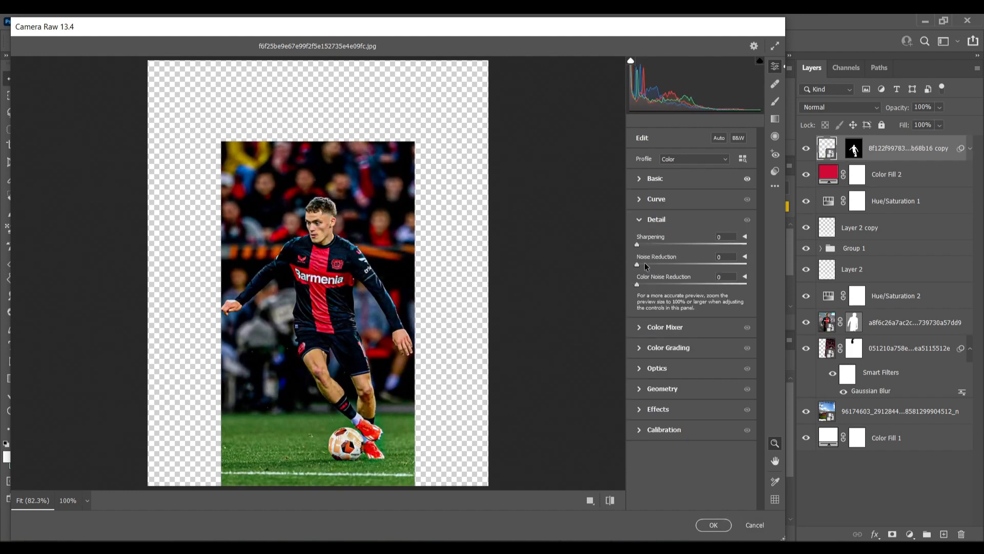
{"action": "left_click", "coordinate": [713, 526]}
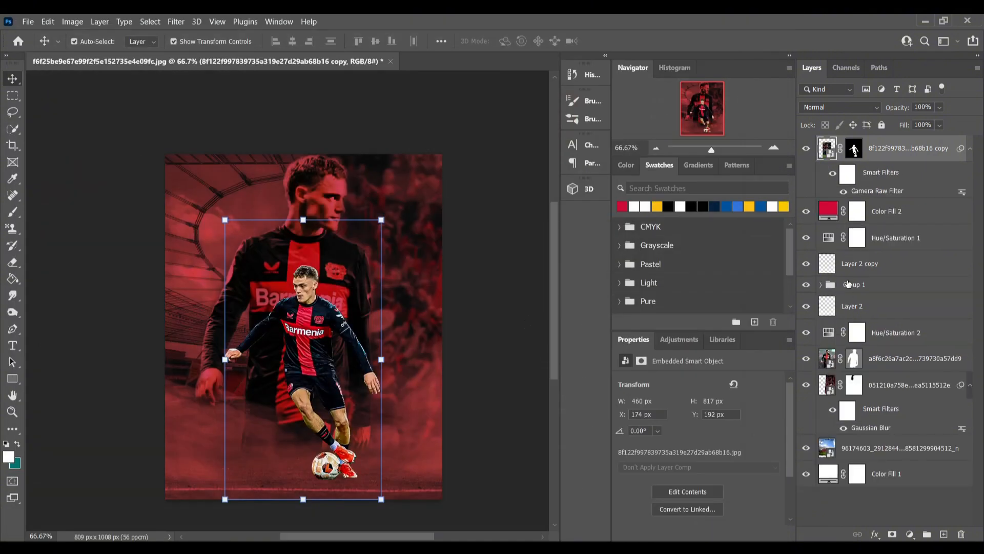
- Clip Hue/Saturation 1 to Group 1 and move Color Fill 2 directly above it, below the upper fog layer
{"action": "left_click", "coordinate": [892, 238]}
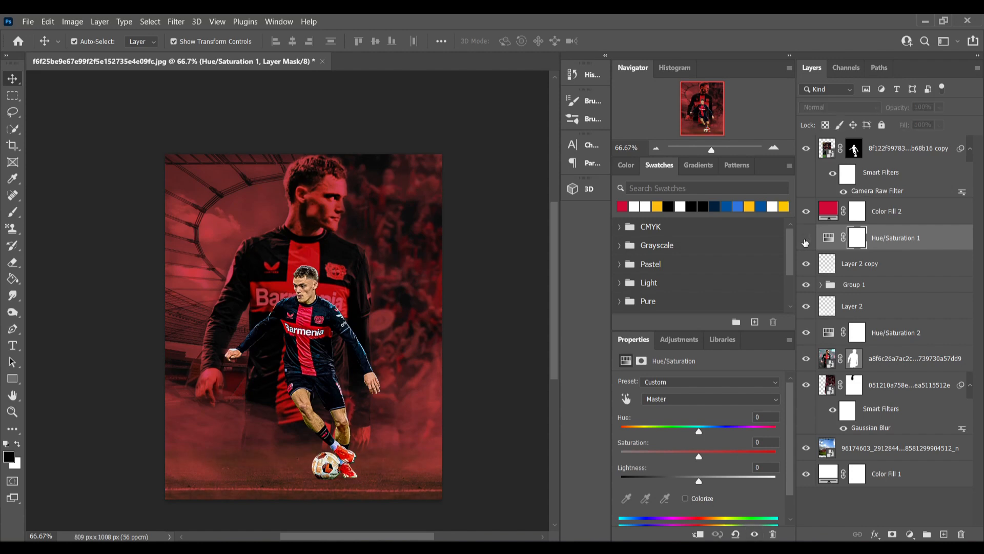
{"action": "left_click", "coordinate": [805, 243]}
{"action": "left_click", "coordinate": [889, 260]}
{"action": "left_click_drag", "start_coordinate": [897, 243], "coordinate": [911, 273]}
{"action": "left_click_drag", "start_coordinate": [892, 211], "coordinate": [912, 236]}
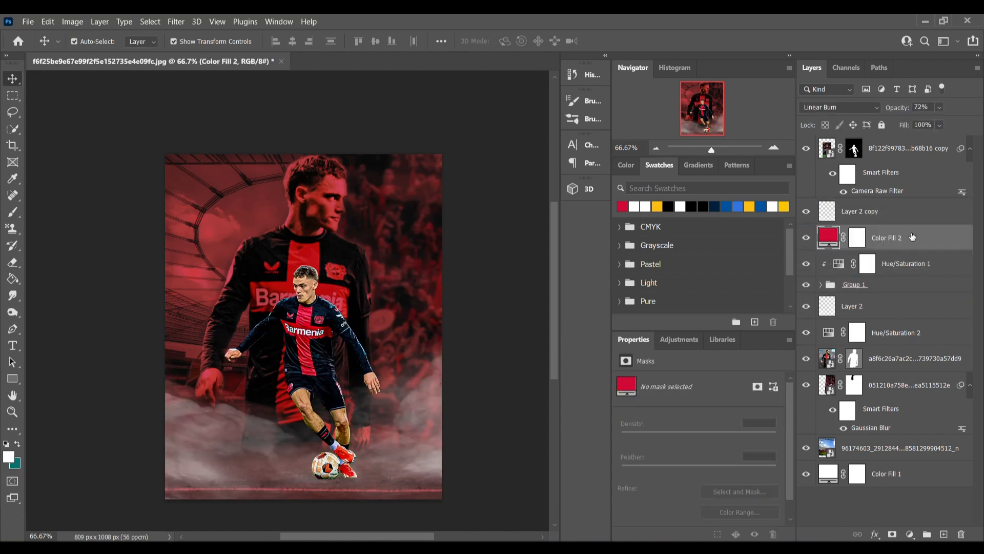
- Fade the red fill across the poster's lower part by painting black on its mask with a 400 px soft brush at 37% opacity
{"action": "left_click", "coordinate": [856, 237]}
{"action": "key", "text": "b"}
{"action": "key", "text": "d"}
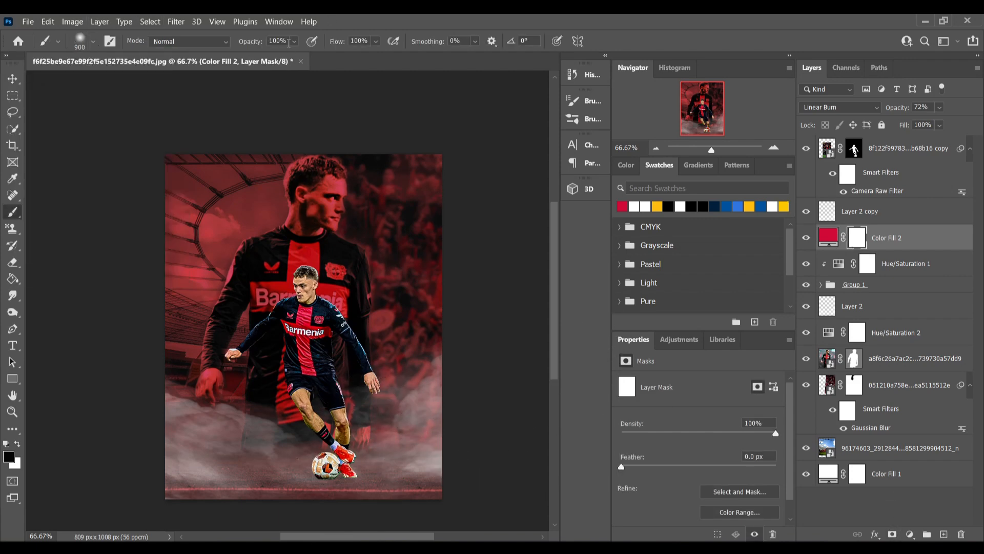
{"action": "key", "text": "["}
{"action": "left_click_drag", "start_coordinate": [446, 487], "coordinate": [124, 484]}
{"action": "left_click_drag", "start_coordinate": [453, 468], "coordinate": [93, 434]}
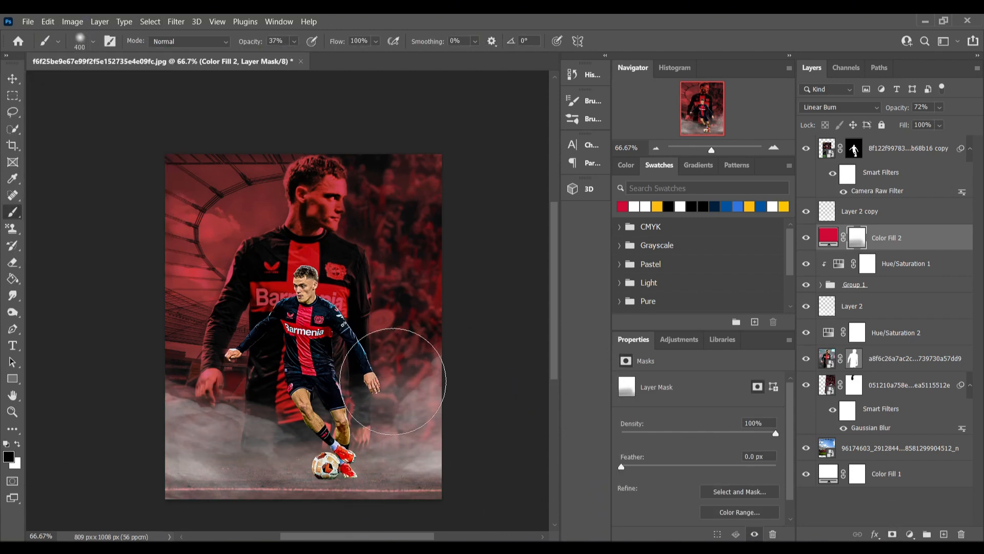
{"action": "left_click_drag", "start_coordinate": [436, 376], "coordinate": [118, 415]}
{"action": "left_click_drag", "start_coordinate": [451, 174], "coordinate": [66, 159]}
{"action": "key", "text": "ctrl+z"}
- Raise the opacity of the Color Fill 2 layer
{"action": "key", "text": "v"}
{"action": "left_click", "coordinate": [828, 238]}
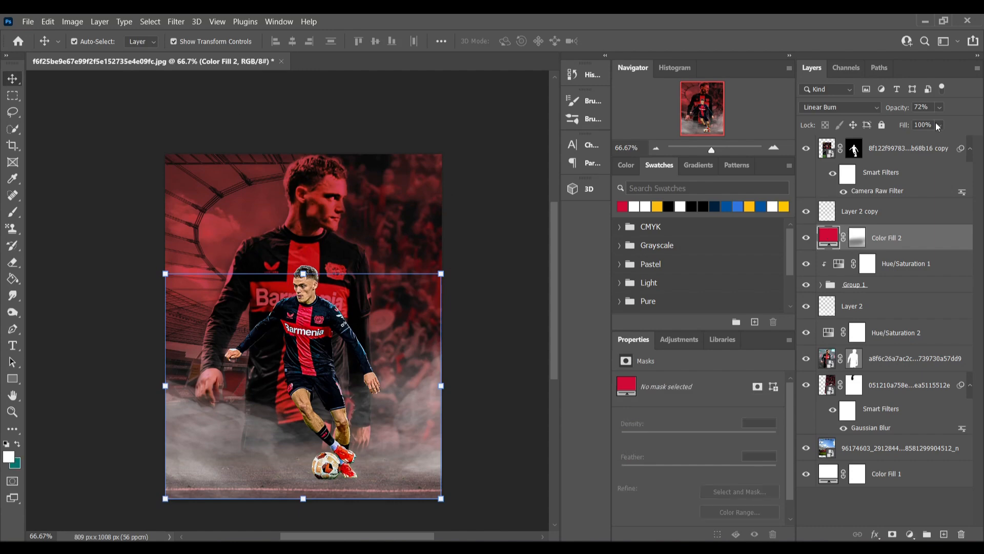
{"action": "left_click", "coordinate": [940, 107]}
{"action": "mouse_move", "coordinate": [951, 122]}
{"action": "left_mouse_down"}
{"action": "mouse_move", "coordinate": [941, 122]}
{"action": "mouse_move", "coordinate": [950, 122]}
{"action": "left_mouse_up"}
{"action": "left_click", "coordinate": [132, 307]}
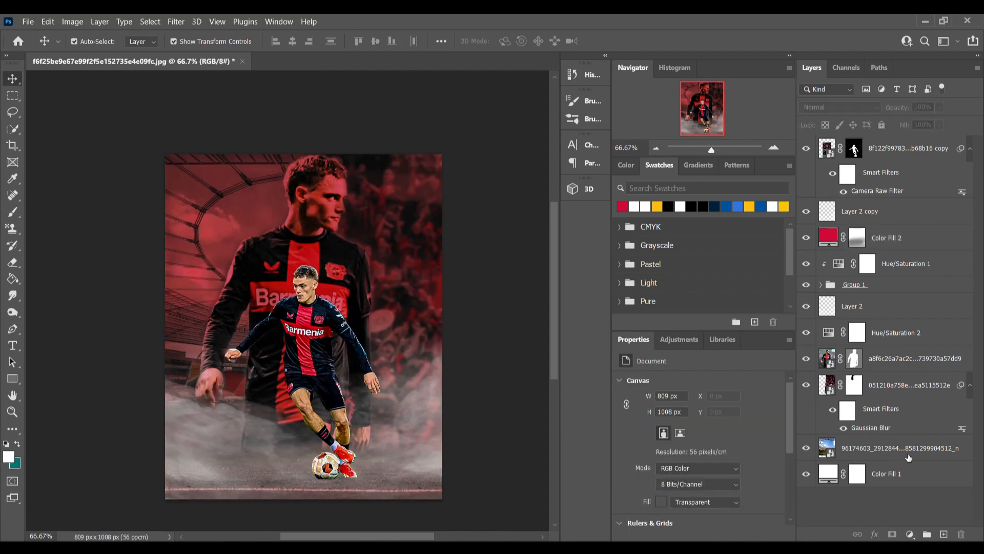
- Refine the large player's layer mask in Select and Mask using Object Aware mode, 100% overlay opacity and increased smoothing
{"action": "left_click", "coordinate": [852, 358]}
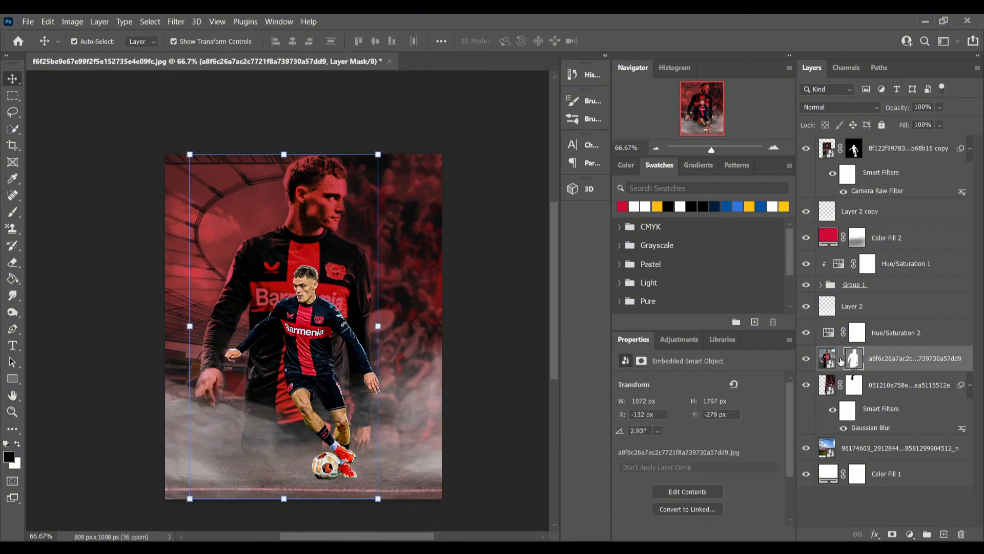
{"action": "right_click", "coordinate": [840, 362]}
{"action": "left_click", "coordinate": [900, 454]}
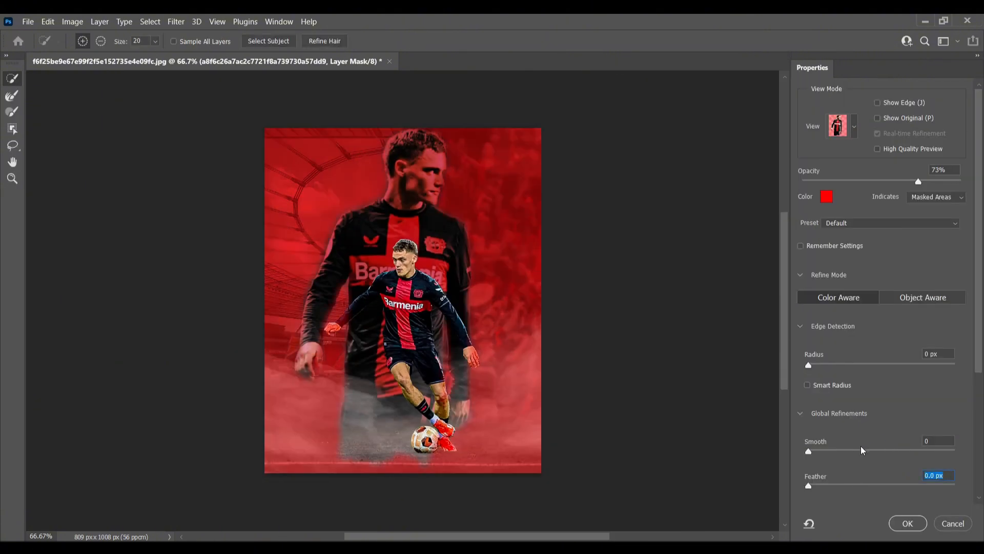
{"action": "left_click", "coordinate": [810, 385]}
{"action": "left_click_drag", "start_coordinate": [918, 182], "coordinate": [970, 190]}
{"action": "left_click", "coordinate": [913, 303]}
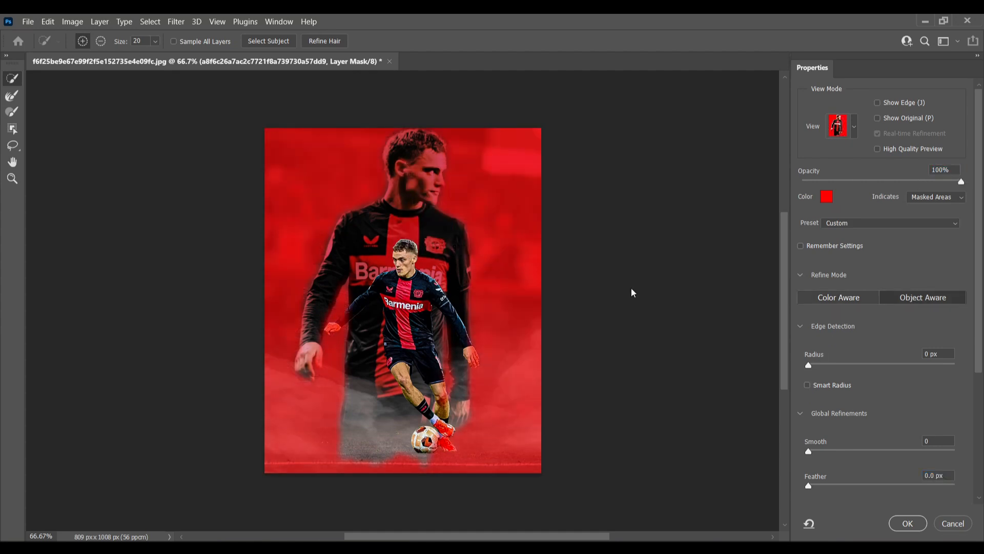
{"action": "left_click_drag", "start_coordinate": [863, 366], "coordinate": [819, 365]}
{"action": "left_click_drag", "start_coordinate": [816, 449], "coordinate": [907, 451]}
{"action": "left_click", "coordinate": [908, 524]}
- Move the large player layer above Hue/Saturation 2 and set its mask density to 100%
{"action": "left_click", "coordinate": [898, 333]}
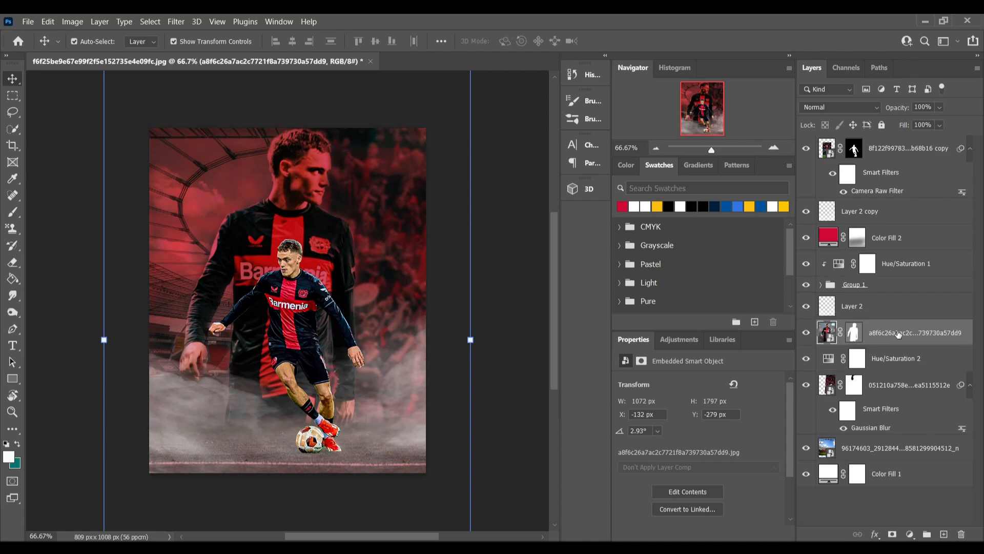
{"action": "left_click_drag", "start_coordinate": [898, 334], "coordinate": [875, 343]}
{"action": "left_click", "coordinate": [855, 335]}
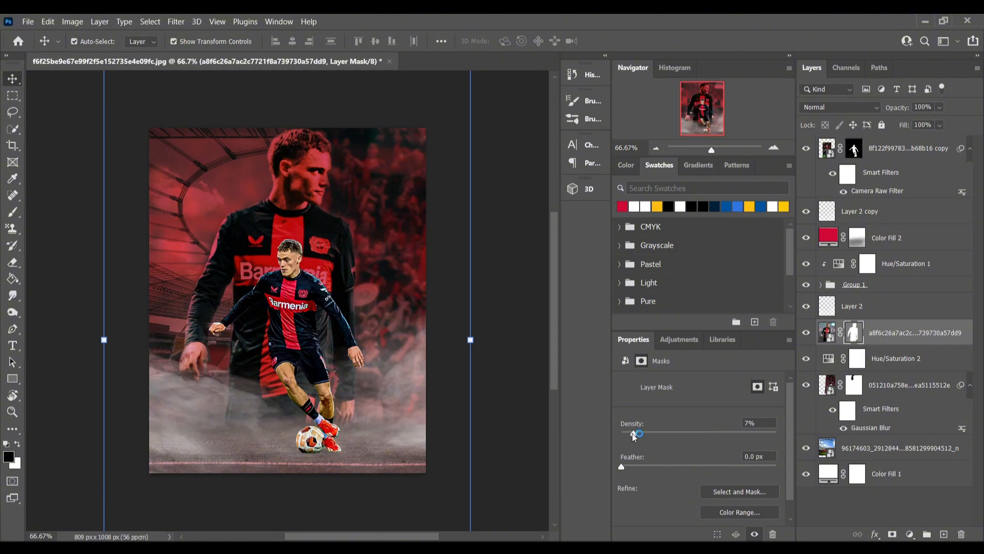
{"action": "left_click_drag", "start_coordinate": [634, 436], "coordinate": [806, 447]}
- Try the large player above Color Fill 2, and return its layer to directly below Hue/Saturation 2
{"action": "left_click_drag", "start_coordinate": [916, 324], "coordinate": [902, 239]}
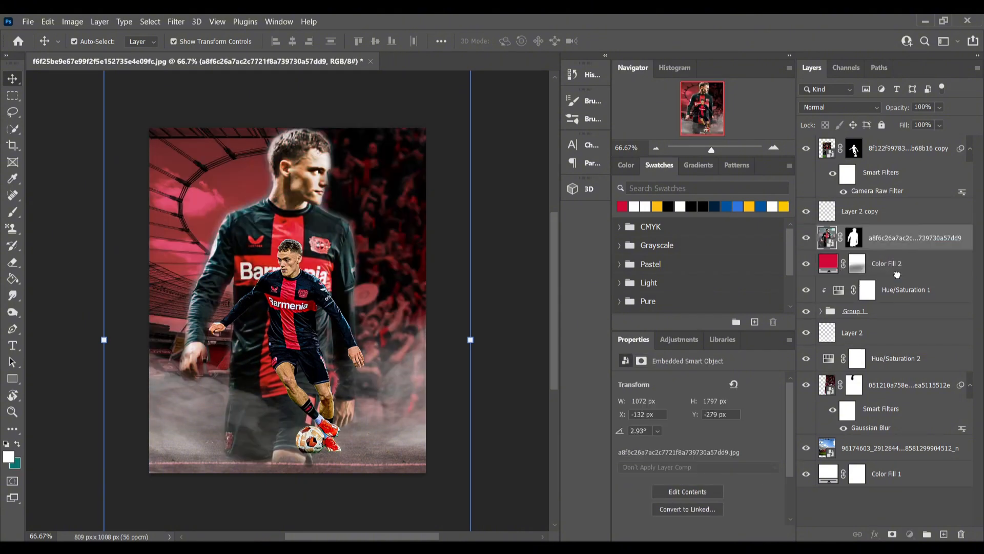
{"action": "left_click_drag", "start_coordinate": [897, 276], "coordinate": [908, 373]}
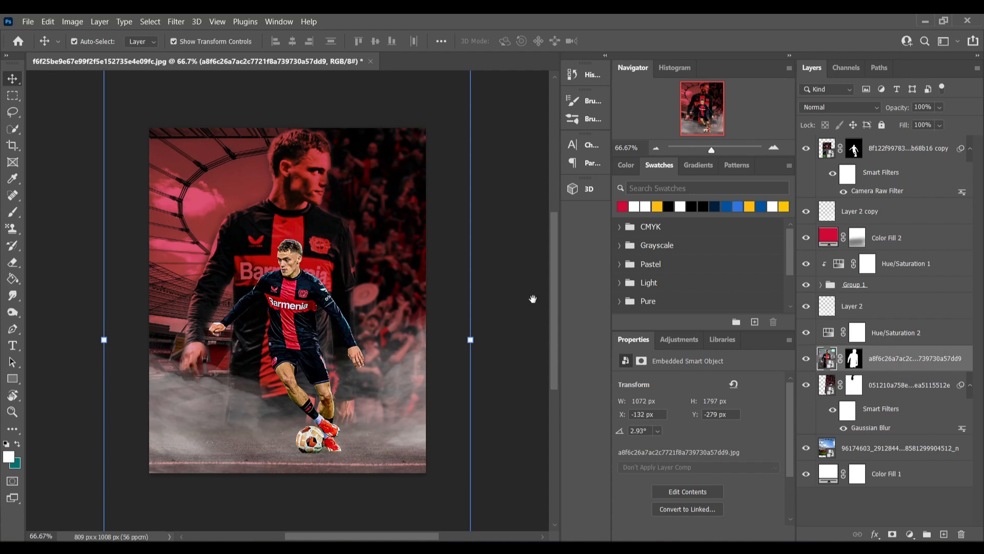
{"action": "left_click_drag", "start_coordinate": [533, 299], "coordinate": [547, 298]}
{"action": "left_click", "coordinate": [852, 359]}
{"action": "key", "text": "b"}
{"action": "key", "text": "d"}
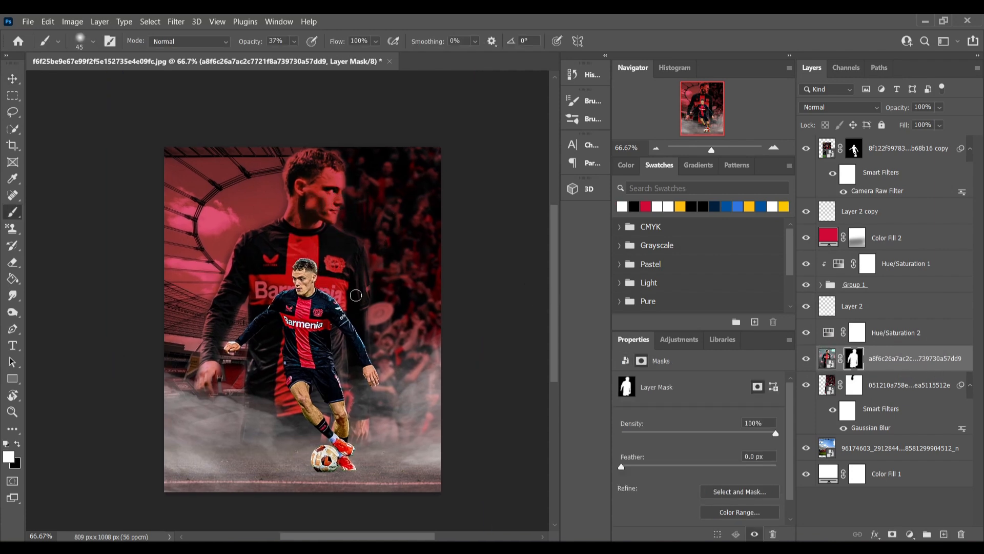
{"action": "key", "text": "v"}
{"action": "left_click", "coordinate": [921, 418]}
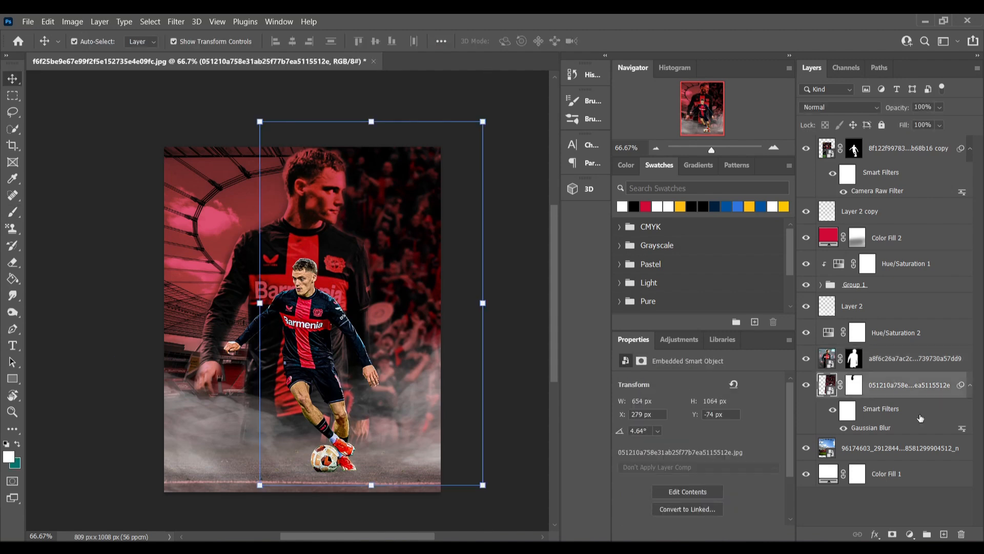
{"action": "left_click", "coordinate": [529, 234]}
{"action": "left_click", "coordinate": [894, 333]}
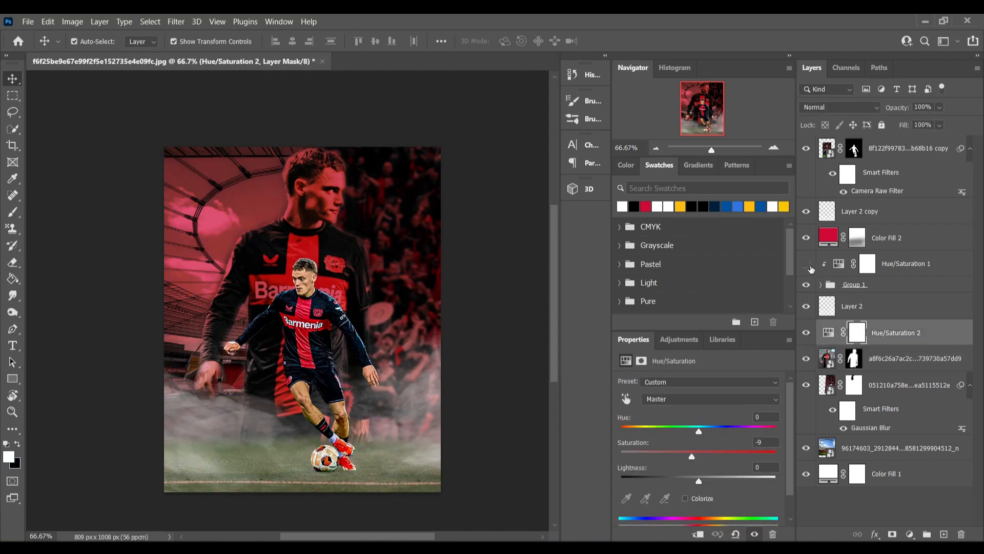
{"action": "left_click", "coordinate": [298, 270]}
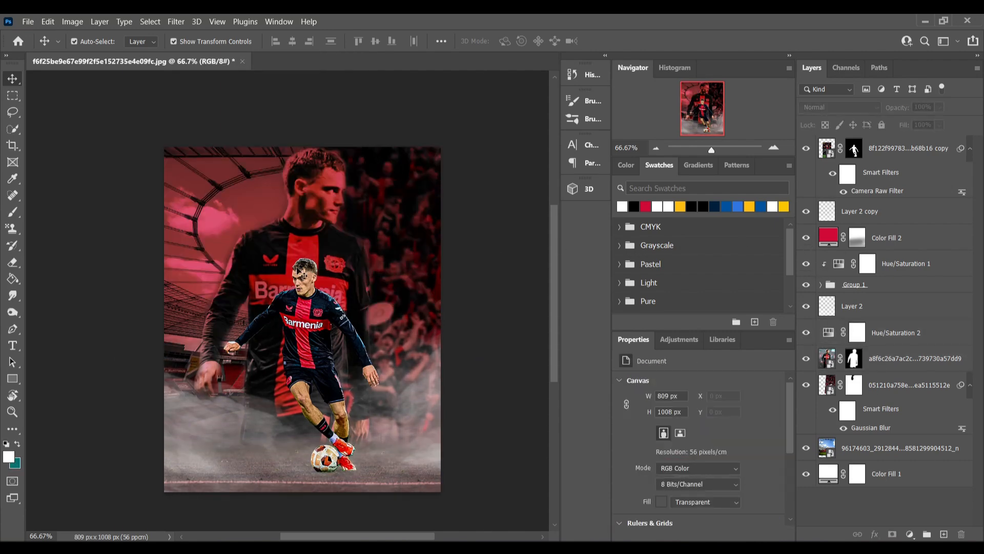
- Add white "BayArena" text in Franklin Gothic Heavy and enlarge it to about 20.78 pt in the poster's upper-left corner
{"action": "left_click", "coordinate": [13, 350]}
{"action": "left_click", "coordinate": [236, 221]}
{"action": "type", "text": "BayArena"}
{"action": "left_click", "coordinate": [12, 79]}
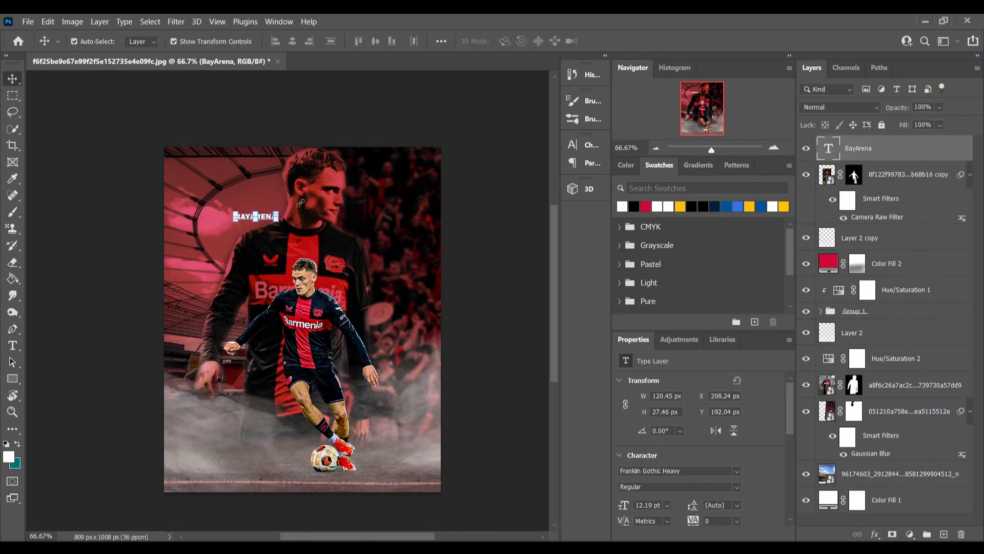
{"action": "left_click_drag", "start_coordinate": [277, 211], "coordinate": [225, 163]}
{"action": "left_click", "coordinate": [637, 41]}
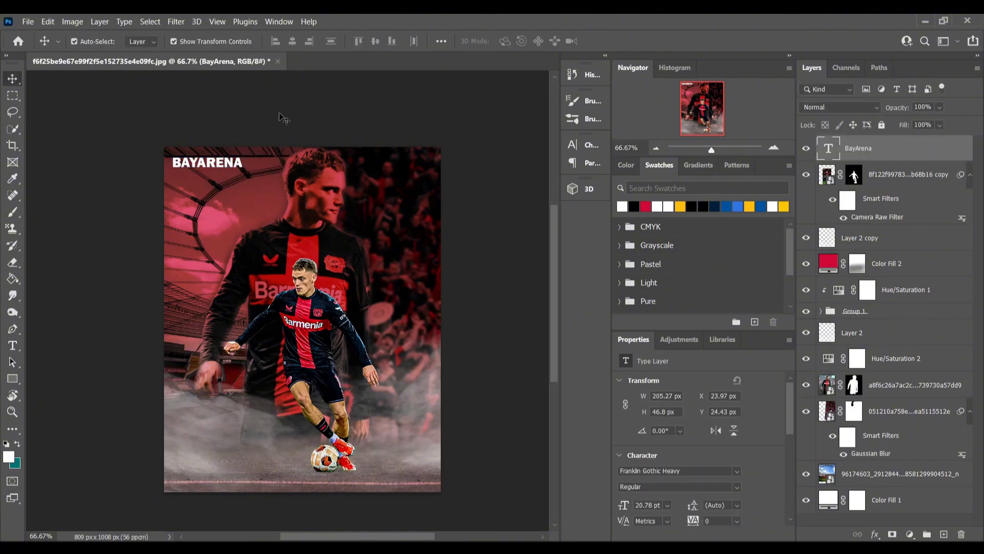
- Insert a space in the title so it reads "Bay Arena"
{"action": "left_click", "coordinate": [280, 117]}
{"action": "left_click_drag", "start_coordinate": [241, 115], "coordinate": [312, 330]}
{"action": "scroll", "coordinate": [354, 303], "scroll_direction": "up", "scroll_amount": 2}
{"action": "left_click", "coordinate": [12, 345]}
{"action": "left_click", "coordinate": [250, 200]}
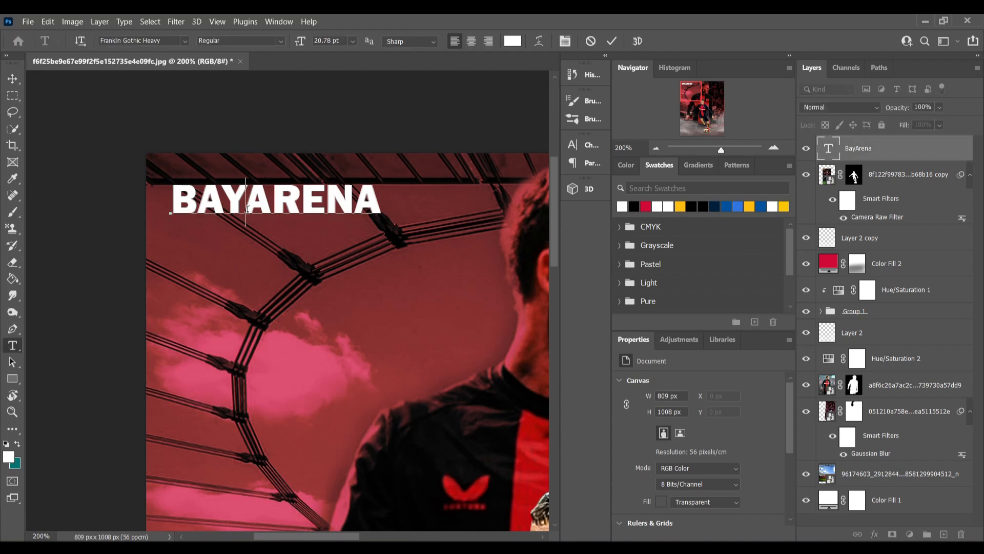
{"action": "left_click", "coordinate": [12, 79]}
- Duplicate the Bay Arena text just below itself and replace the copy's wording with "1/10/2024"
{"action": "left_click_drag", "start_coordinate": [292, 197], "coordinate": [302, 237], "text": "alt"}
{"action": "double_click", "coordinate": [303, 237]}
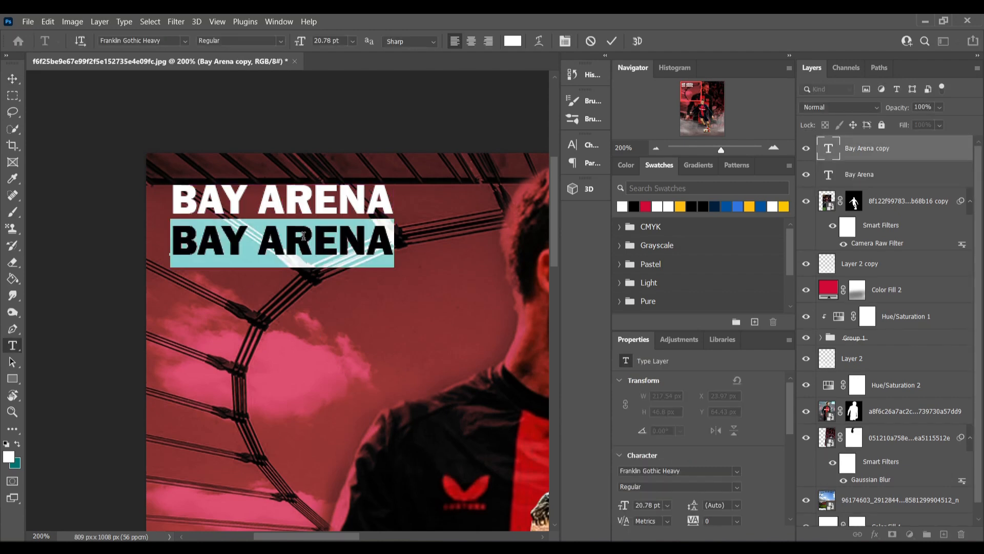
{"action": "type", "text": "1/10/2024"}
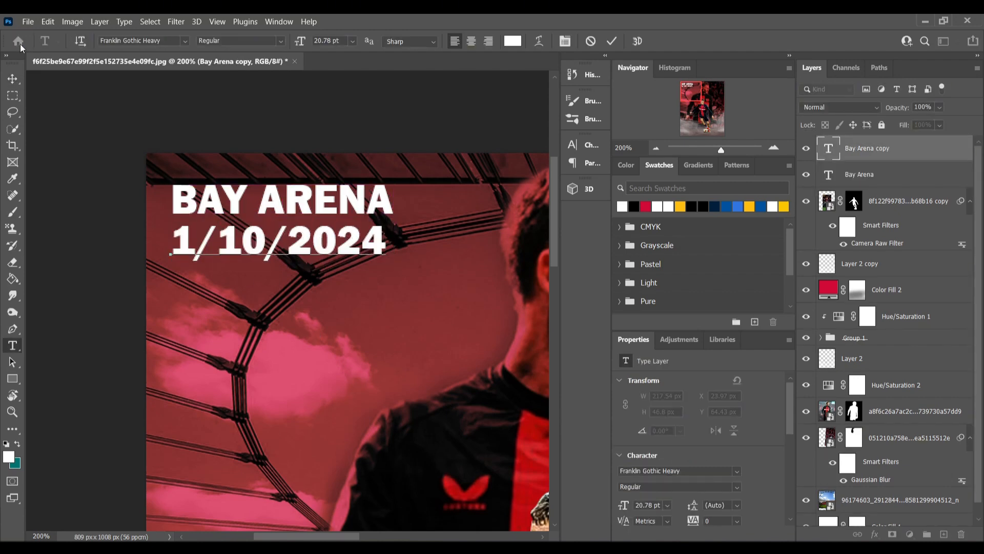
{"action": "left_click", "coordinate": [13, 79]}
- Set the date text to the Njord font at 14 pt and center it beneath BAY ARENA
{"action": "left_click", "coordinate": [738, 472]}
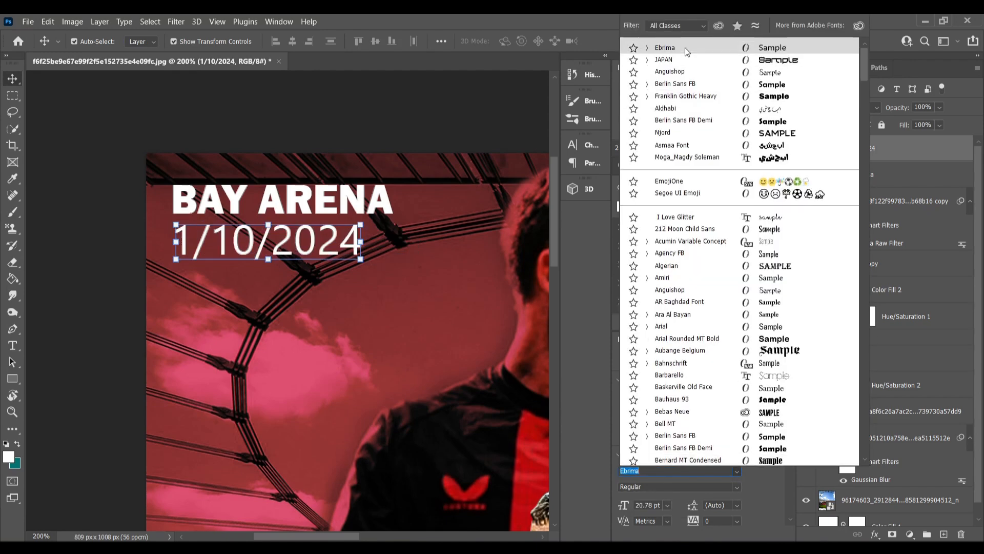
{"action": "left_click", "coordinate": [686, 50]}
{"action": "left_click", "coordinate": [737, 470]}
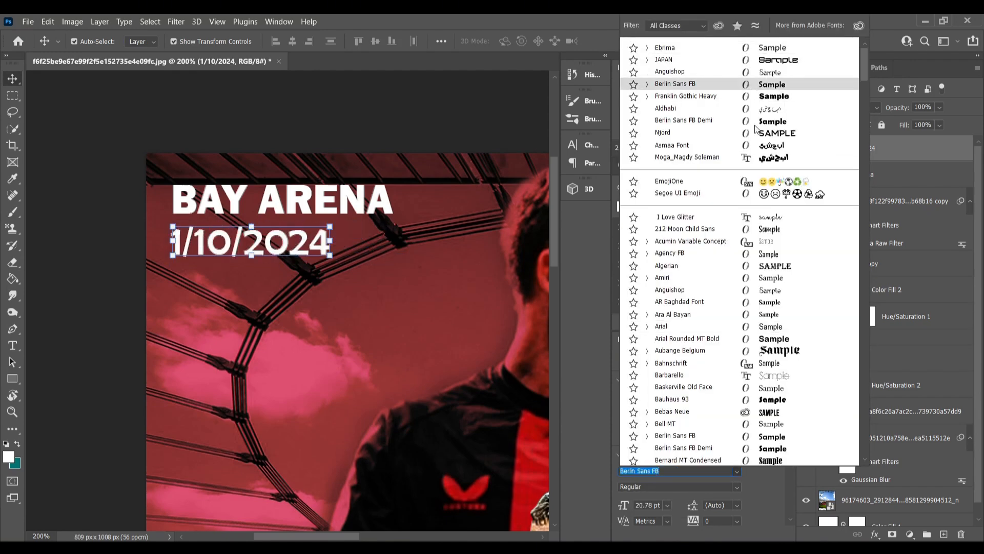
{"action": "left_click", "coordinate": [756, 132]}
{"action": "left_click", "coordinate": [667, 505]}
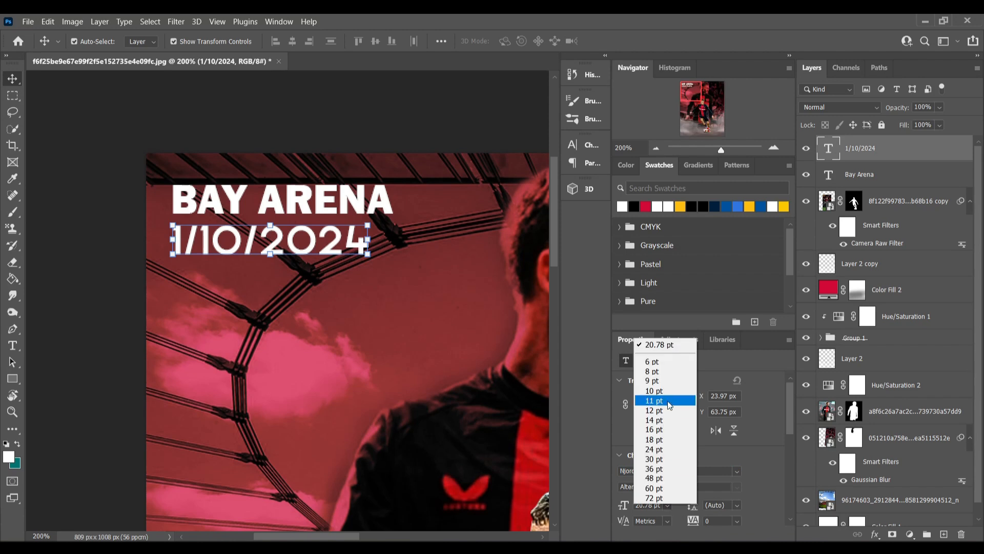
{"action": "left_click", "coordinate": [655, 420]}
{"action": "left_click_drag", "start_coordinate": [280, 244], "coordinate": [323, 230]}
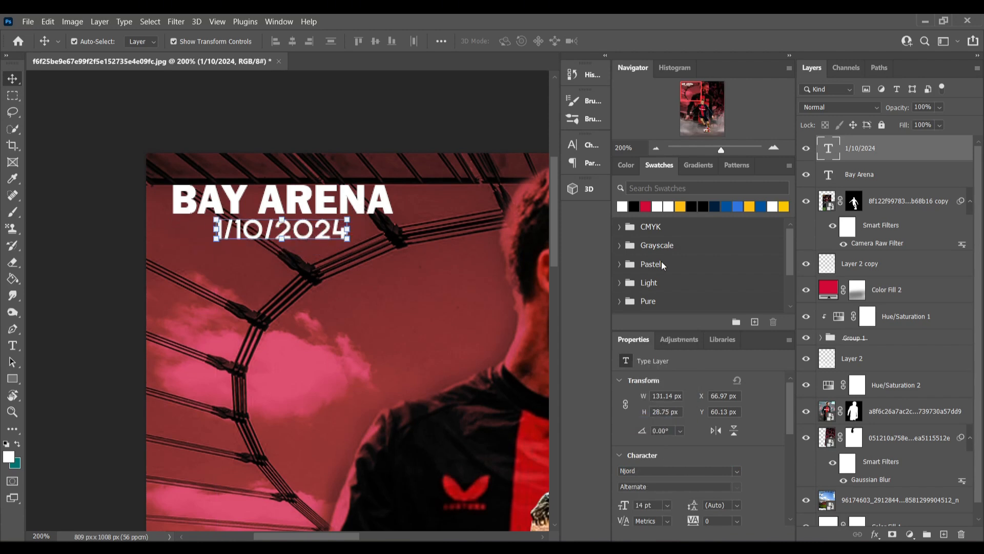
- Try red, black and white on the date text, and set its color to light grey
{"action": "scroll", "coordinate": [667, 410], "scroll_direction": "down", "scroll_amount": 3}
{"action": "left_click", "coordinate": [645, 206]}
{"action": "left_click", "coordinate": [710, 207]}
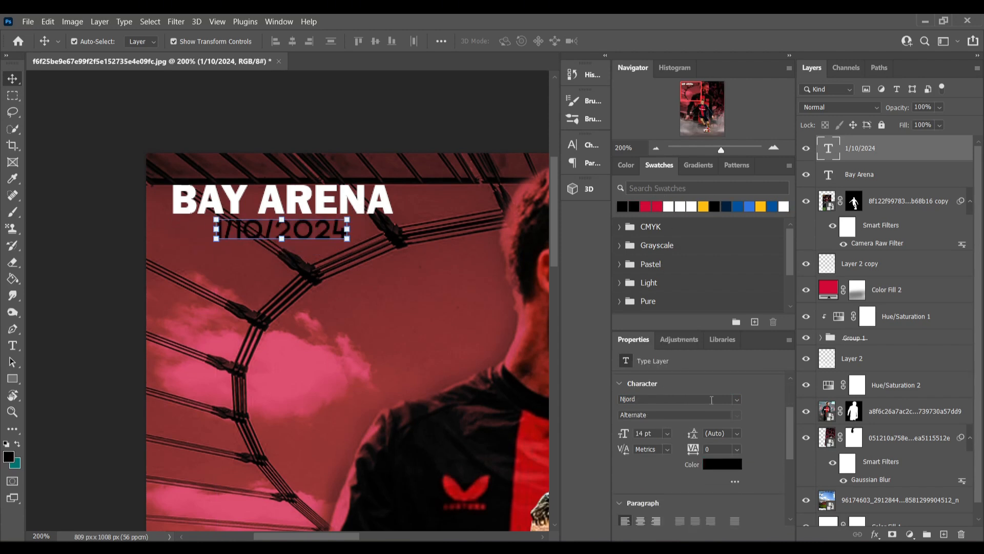
{"action": "left_click", "coordinate": [692, 205]}
{"action": "scroll", "coordinate": [652, 479], "scroll_direction": "up", "scroll_amount": 2}
{"action": "scroll", "coordinate": [721, 450], "scroll_direction": "down", "scroll_amount": 3}
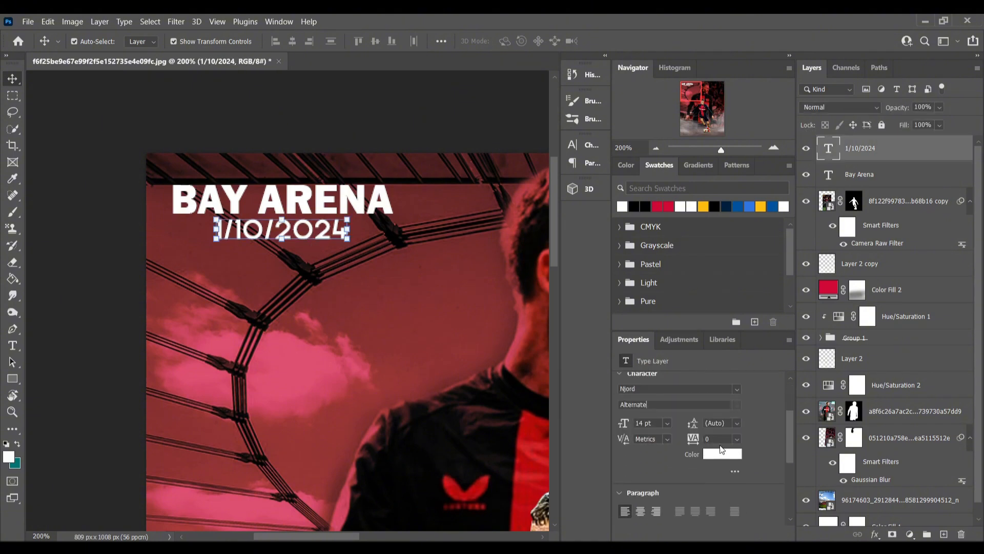
{"action": "left_click", "coordinate": [722, 453]}
{"action": "left_click_drag", "start_coordinate": [472, 279], "coordinate": [479, 308]}
{"action": "left_click", "coordinate": [769, 268]}
{"action": "left_click", "coordinate": [230, 117]}
{"action": "key", "text": "ctrl+minus"}
{"action": "key", "text": "ctrl+minus"}
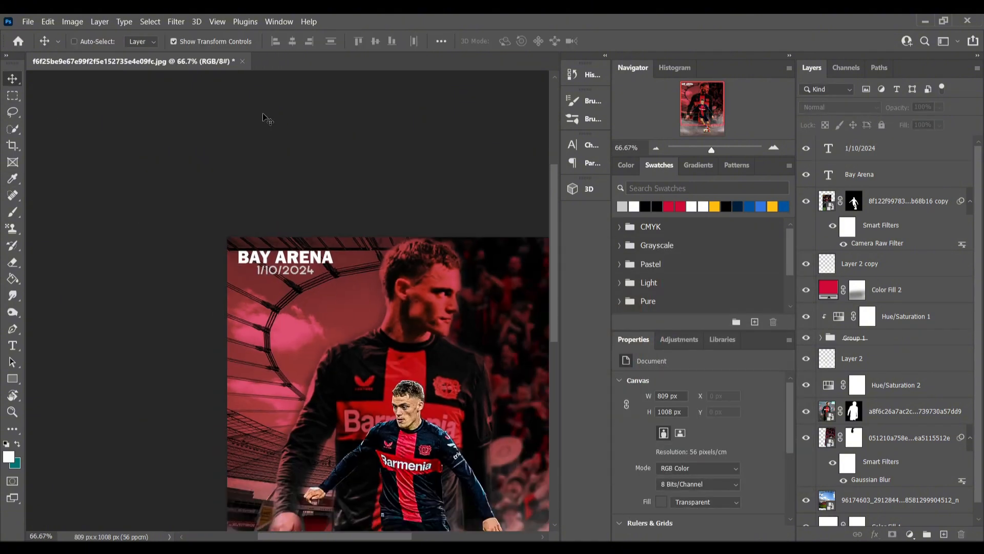
{"action": "left_click_drag", "start_coordinate": [311, 142], "coordinate": [218, 73]}
{"action": "left_click", "coordinate": [887, 291]}
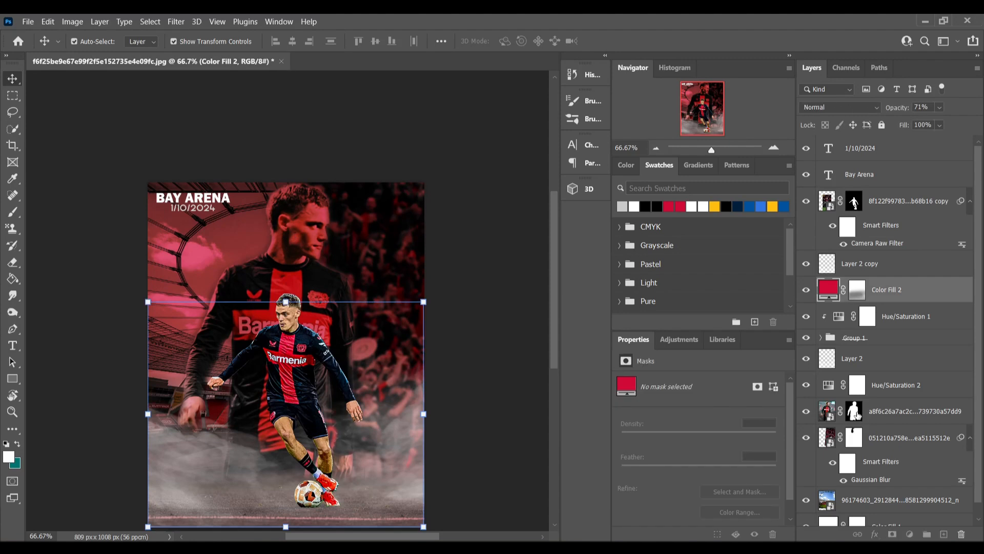
{"action": "left_click", "coordinate": [856, 413]}
{"action": "key", "text": "b"}
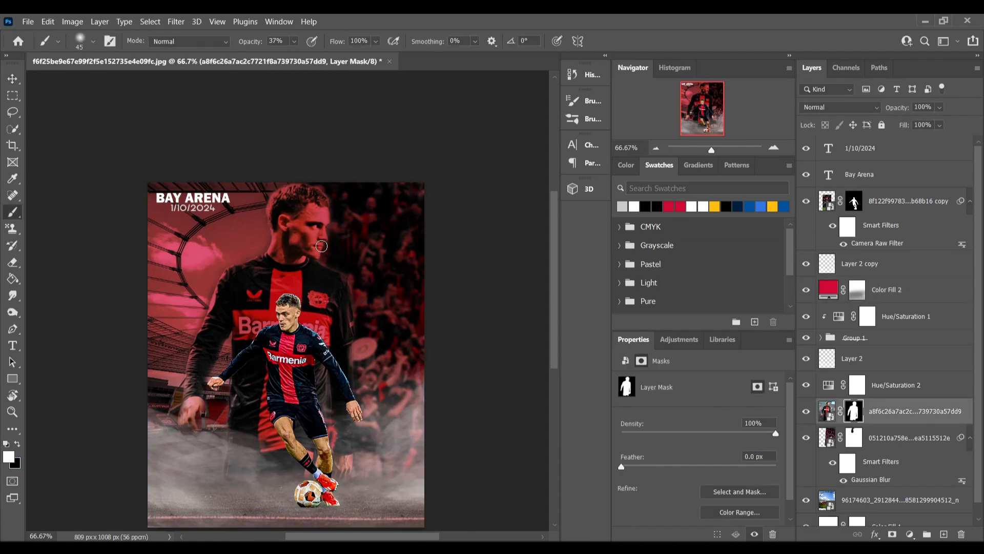
{"action": "left_click", "coordinate": [12, 78]}
{"action": "left_click", "coordinate": [515, 206]}
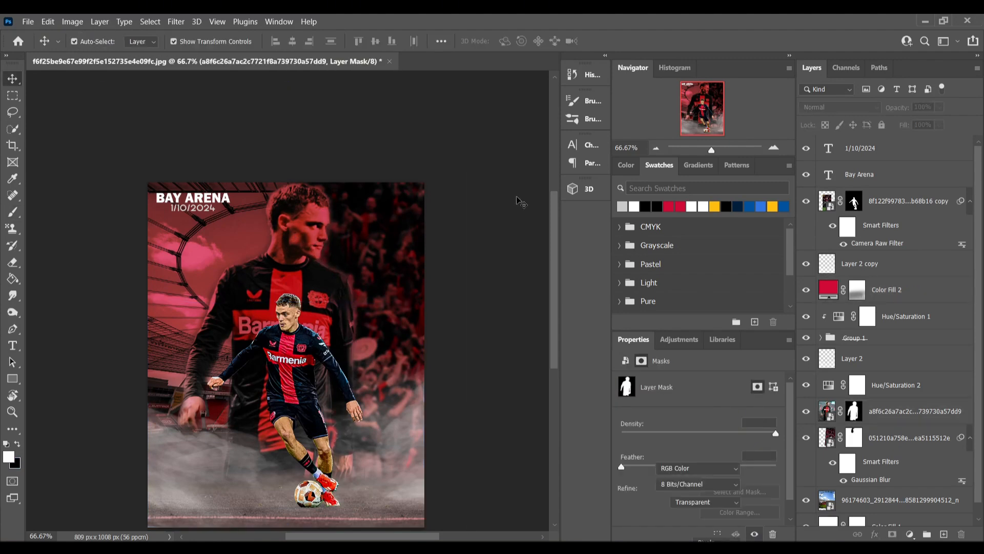
- Apply the Camera Raw Filter to the large player with Sharpening 81 and Clarity +99
{"action": "left_click", "coordinate": [913, 411]}
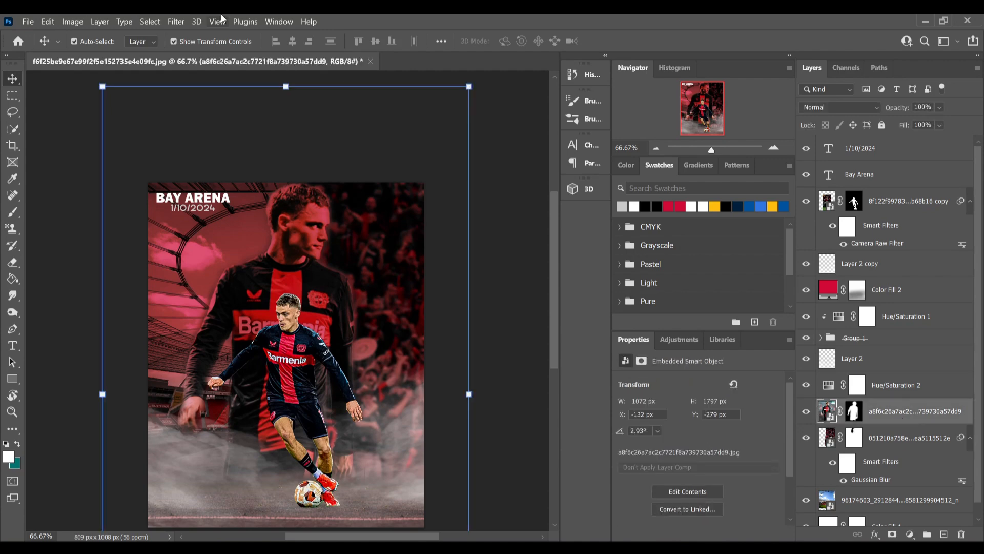
{"action": "left_click", "coordinate": [176, 22]}
{"action": "left_click", "coordinate": [200, 109]}
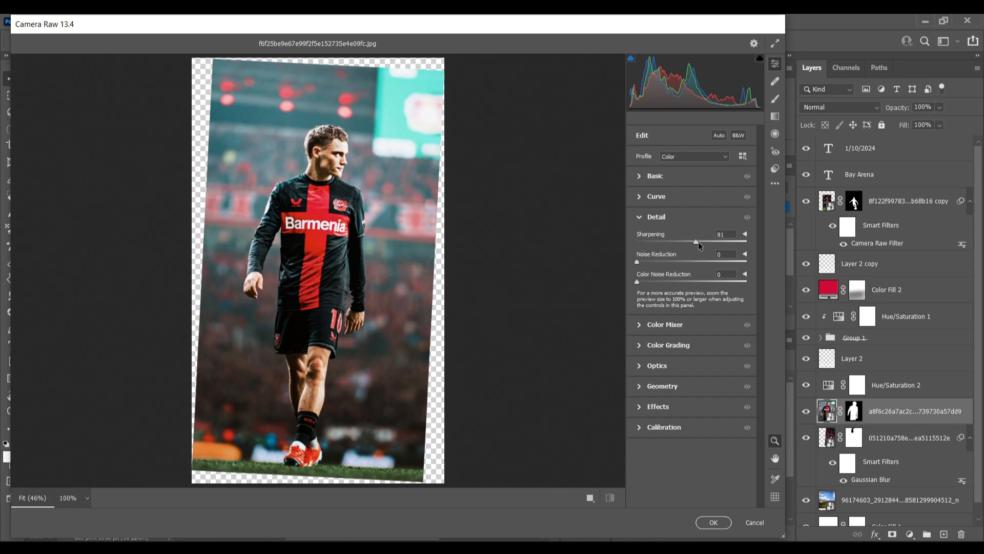
{"action": "left_click", "coordinate": [640, 180]}
{"action": "left_click_drag", "start_coordinate": [692, 376], "coordinate": [747, 376]}
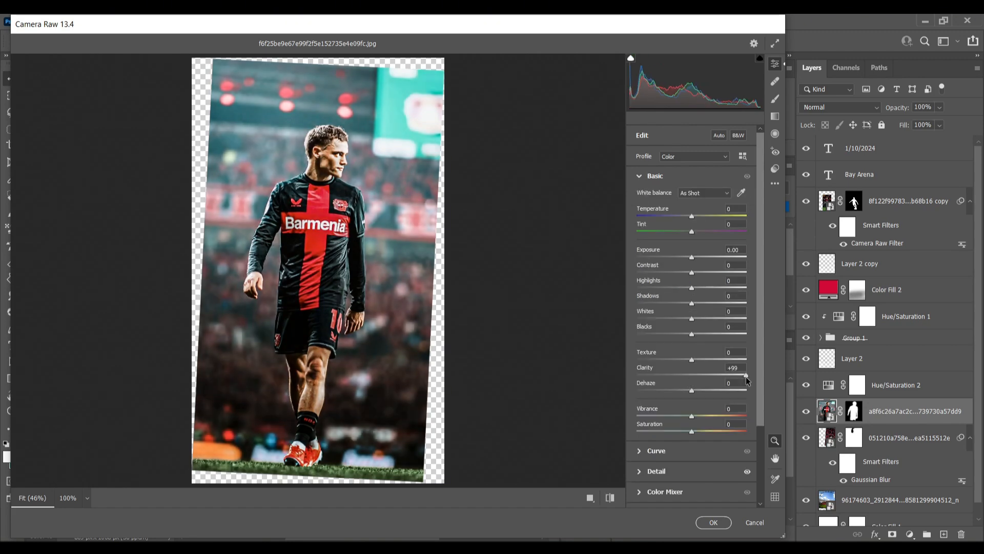
{"action": "key", "text": "Return"}
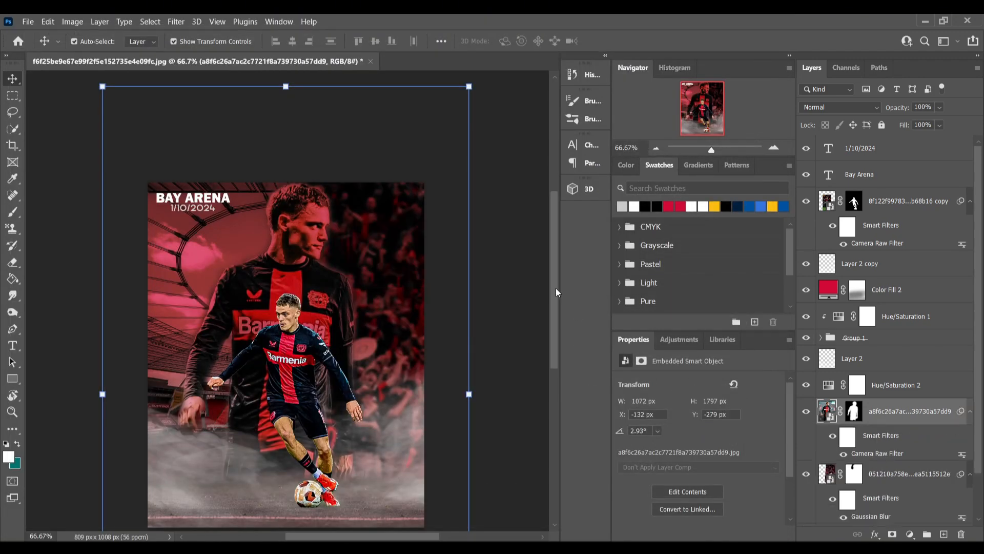
- Edit the large player's Camera Raw Filter, setting Texture to +62 and Clarity to about +12
{"action": "scroll", "coordinate": [558, 293], "scroll_direction": "down", "scroll_amount": 2}
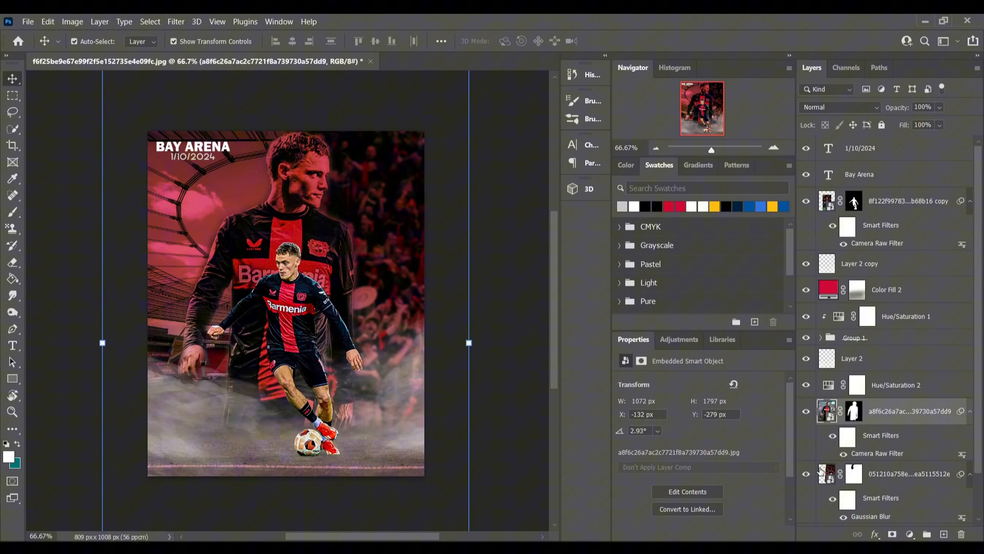
{"action": "double_click", "coordinate": [858, 456]}
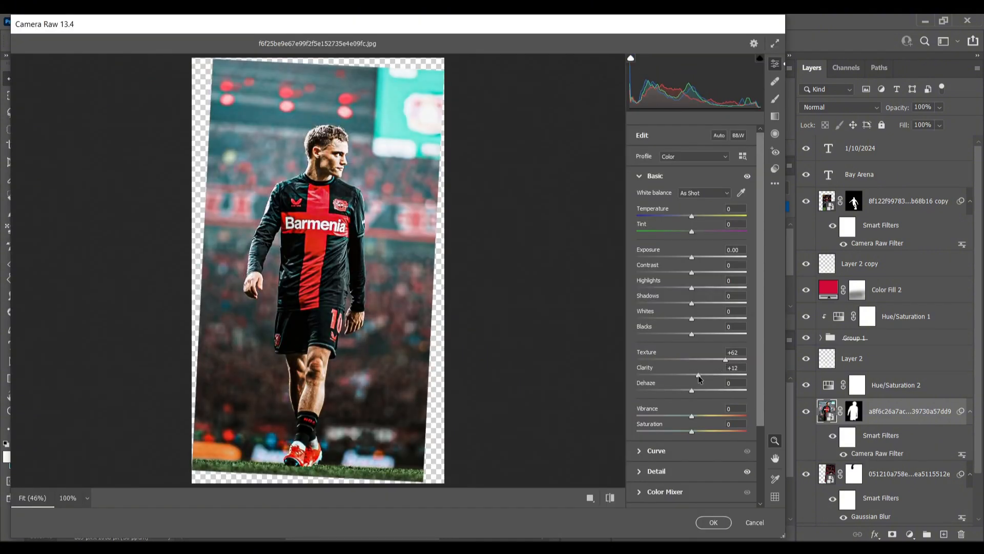
{"action": "left_click", "coordinate": [713, 522]}
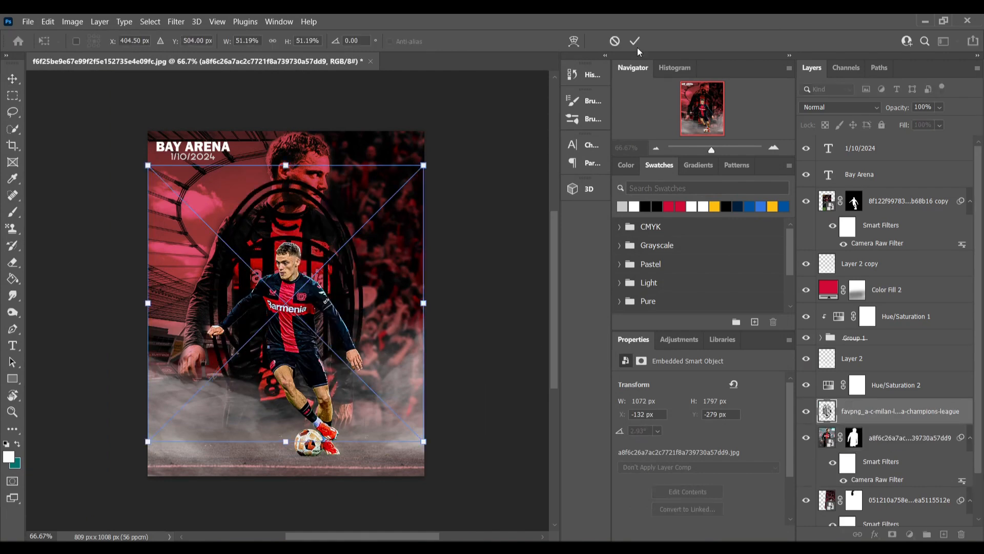
- Place the Champions League logo and the Bayer 04 Leverkusen logo above the large player layer
{"action": "left_click", "coordinate": [636, 42]}
{"action": "left_click", "coordinate": [598, 345]}
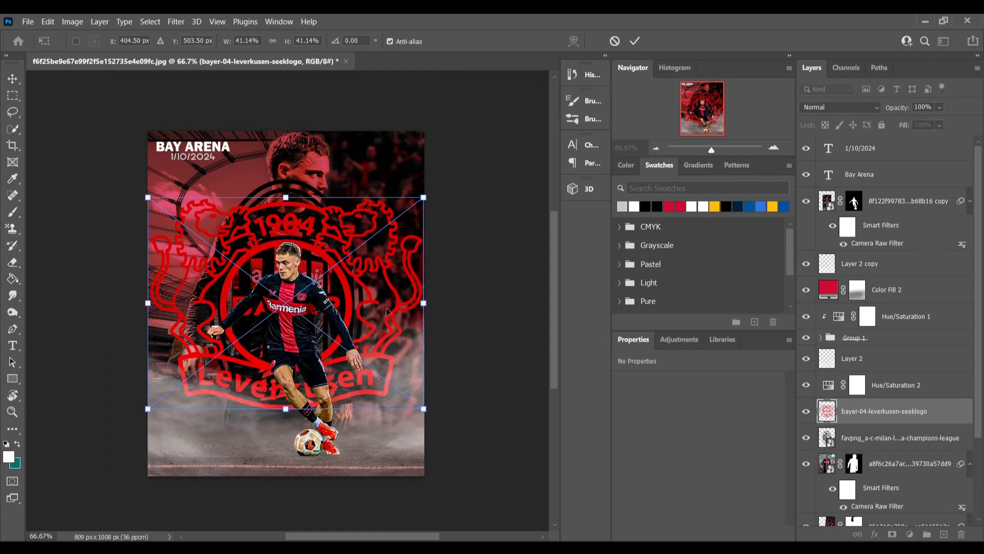
- Shrink the Bayer 04 Leverkusen logo into the poster's upper-right area and move its layer directly above the small player
{"action": "left_click_drag", "start_coordinate": [387, 298], "coordinate": [387, 276]}
{"action": "left_click_drag", "start_coordinate": [286, 387], "coordinate": [395, 184]}
{"action": "key", "text": "Return"}
{"action": "left_click_drag", "start_coordinate": [921, 411], "coordinate": [897, 187]}
{"action": "left_click", "coordinate": [317, 207]}
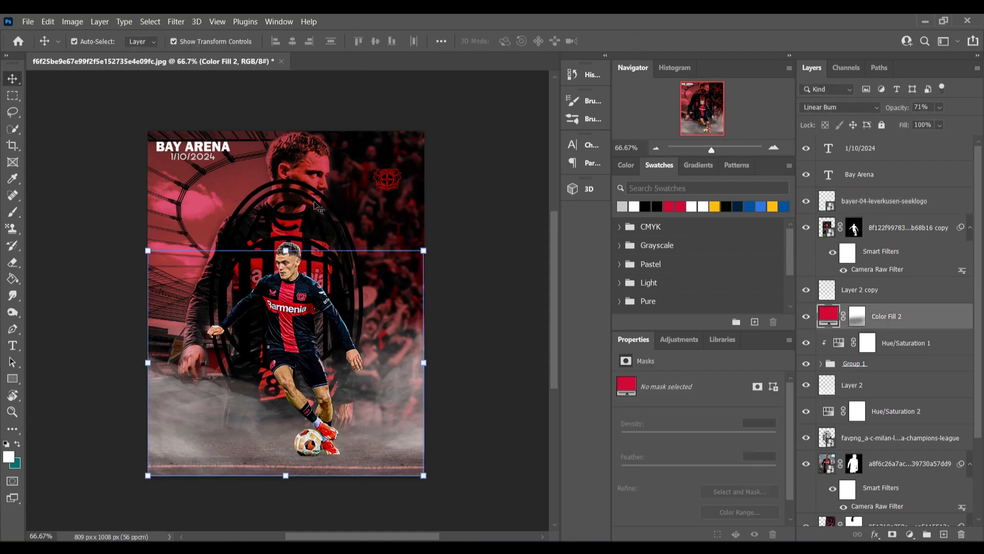
- Move the AC Milan logo layer directly above the Leverkusen logo layer and shrink the logo to about 65 × 103 px beneath the Leverkusen crest
{"action": "left_click", "coordinate": [906, 438]}
{"action": "left_click_drag", "start_coordinate": [907, 438], "coordinate": [894, 198]}
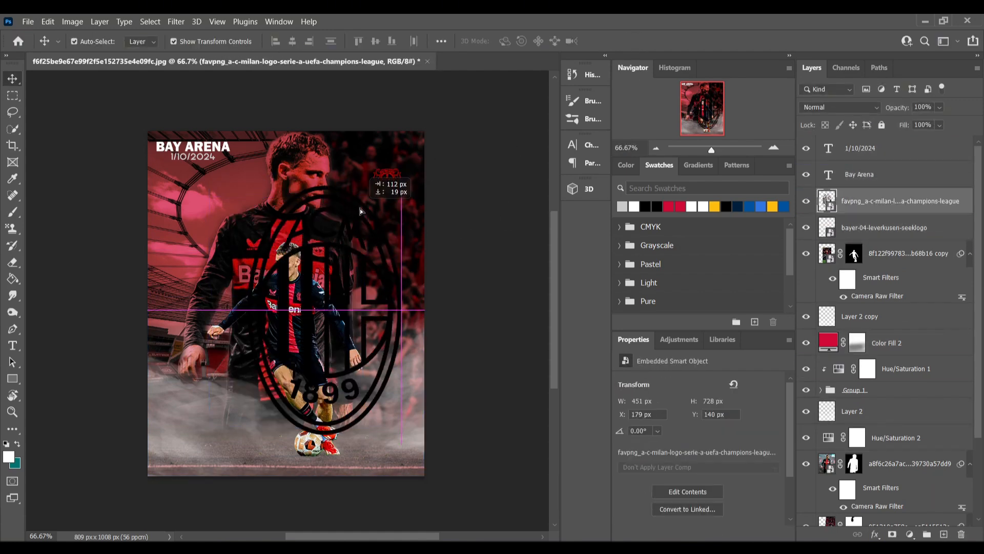
{"action": "left_click_drag", "start_coordinate": [333, 225], "coordinate": [413, 224]}
{"action": "left_click_drag", "start_coordinate": [394, 403], "coordinate": [394, 240]}
{"action": "key", "text": "ctrl+t"}
{"action": "left_click_drag", "start_coordinate": [387, 297], "coordinate": [390, 222]}
{"action": "left_click", "coordinate": [635, 41]}
- Position the AC Milan crest beside the Bayer 04 Leverkusen crest, on its left, at about the same height
{"action": "key", "text": "ctrl+plus"}
{"action": "key", "text": "ctrl+plus"}
{"action": "left_click_drag", "start_coordinate": [474, 169], "coordinate": [180, 390]}
{"action": "left_click_drag", "start_coordinate": [291, 273], "coordinate": [124, 139]}
- Group the two club logos, set Auto-Select to Group, and move the grouped crests slightly down and to the right
{"action": "left_click", "coordinate": [294, 162], "text": "shift"}
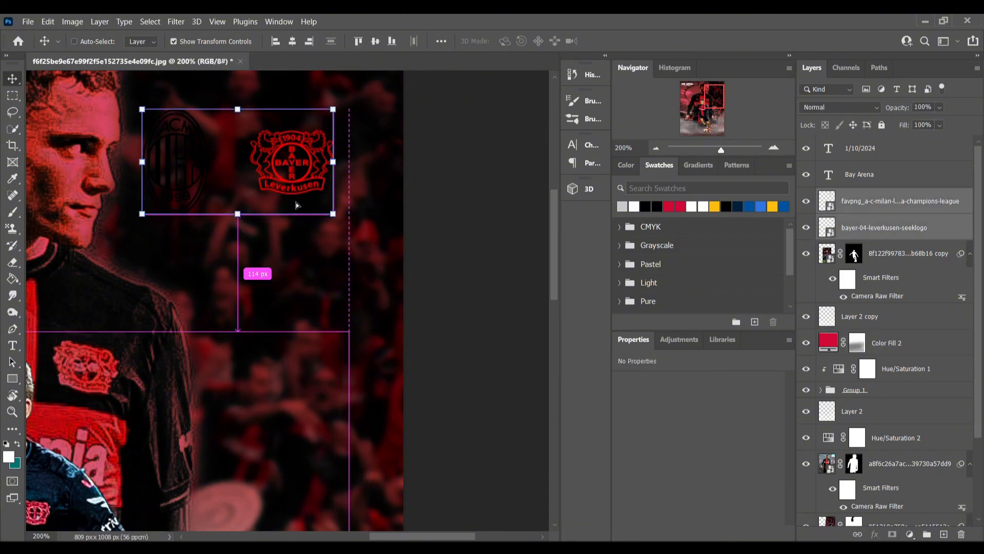
{"action": "key", "text": "ctrl+g"}
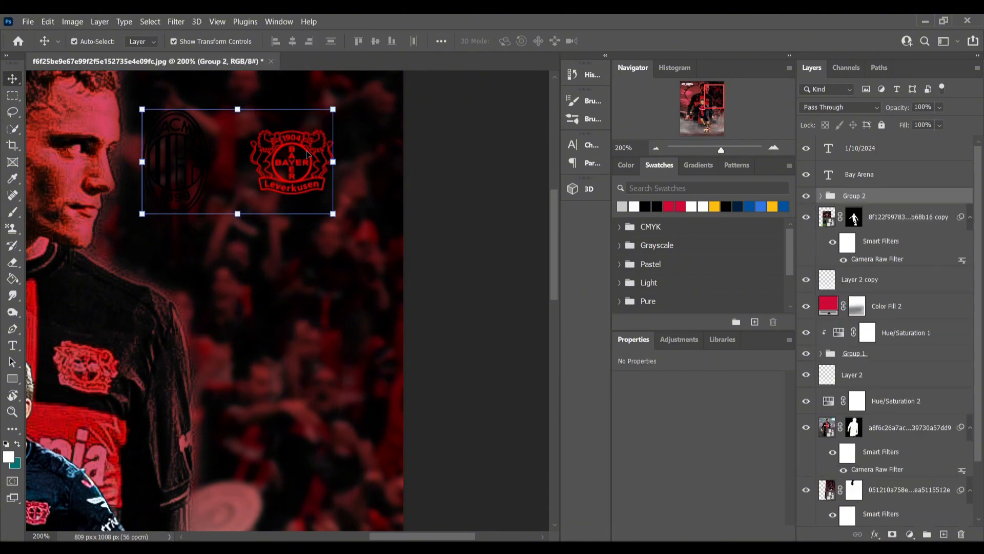
{"action": "left_click_drag", "start_coordinate": [307, 150], "coordinate": [345, 231]}
{"action": "key", "text": "ctrl+z"}
{"action": "left_click", "coordinate": [142, 42]}
{"action": "left_click", "coordinate": [138, 51]}
- Add a white Solid Color fill layer above the logo group and clip it to the group
{"action": "left_click", "coordinate": [910, 534]}
{"action": "left_click", "coordinate": [921, 313]}
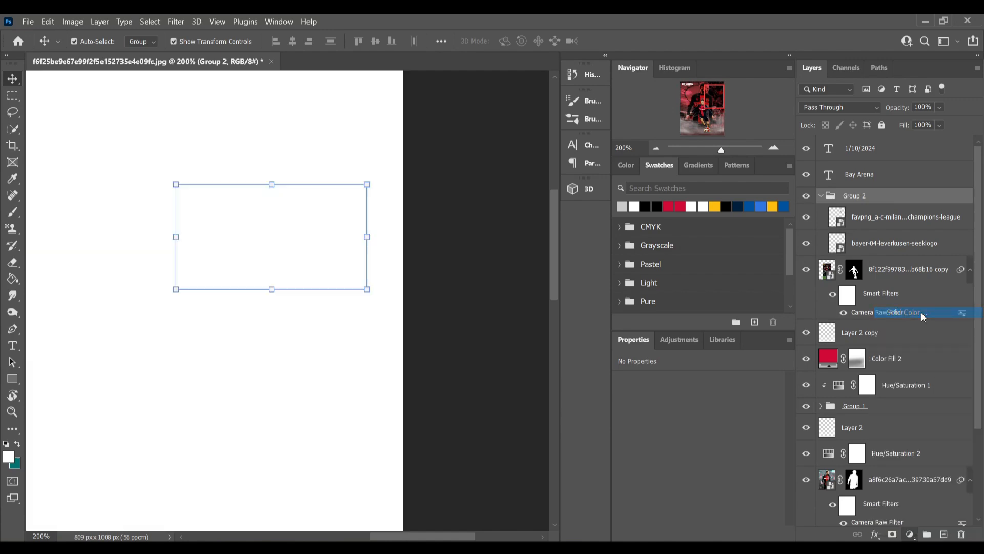
{"action": "left_click", "coordinate": [776, 261]}
{"action": "left_click_drag", "start_coordinate": [898, 219], "coordinate": [899, 189]}
{"action": "left_click", "coordinate": [844, 213], "text": "alt"}
{"action": "left_click", "coordinate": [821, 223]}
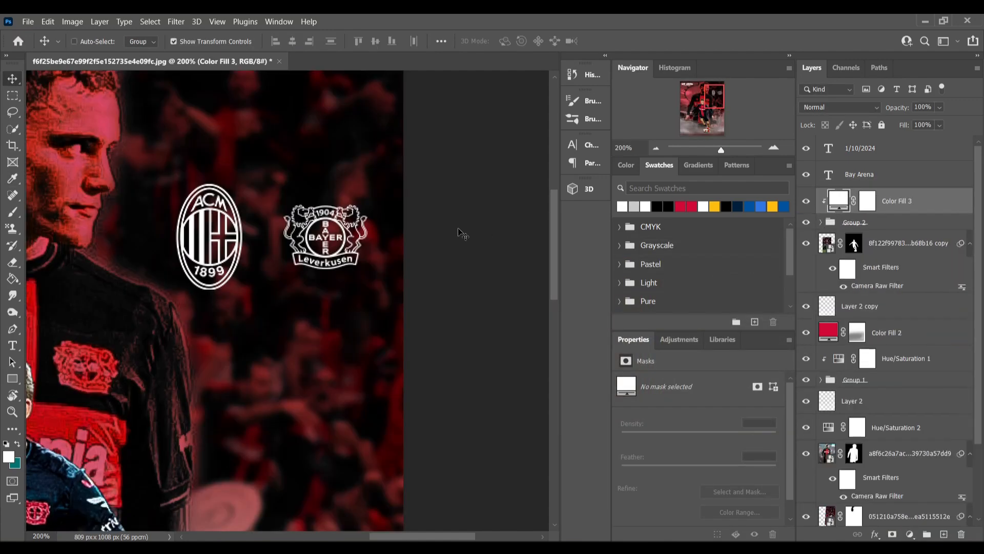
- Scale the AC Milan crest inside the logo group down slightly to balance it with the Leverkusen crest
{"action": "key", "text": "ctrl+minus"}
{"action": "left_click", "coordinate": [818, 222]}
{"action": "left_click", "coordinate": [890, 252]}
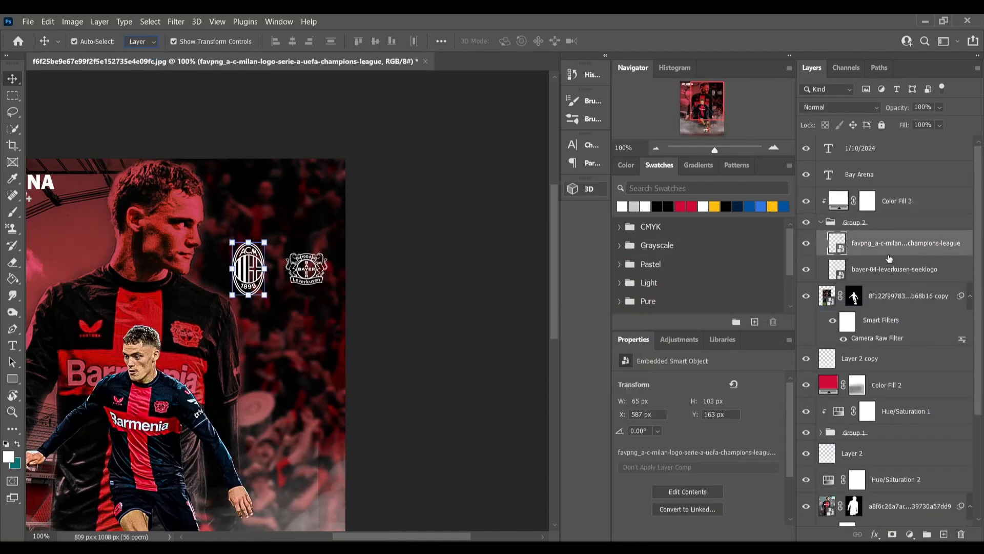
{"action": "left_click_drag", "start_coordinate": [266, 241], "coordinate": [260, 249]}
{"action": "left_click", "coordinate": [635, 42]}
- Place the UEFA Champions League logo at about 120 × 115 px above the club crests and put its layer first in the logo group
{"action": "left_click", "coordinate": [394, 226]}
{"action": "left_click_drag", "start_coordinate": [393, 228], "coordinate": [510, 194]}
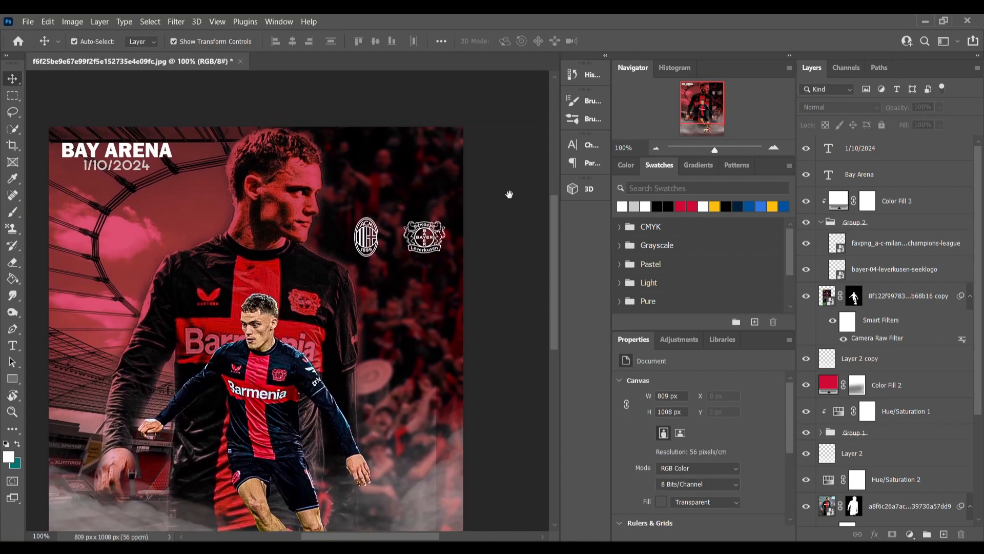
{"action": "left_click_drag", "start_coordinate": [509, 193], "coordinate": [478, 217]}
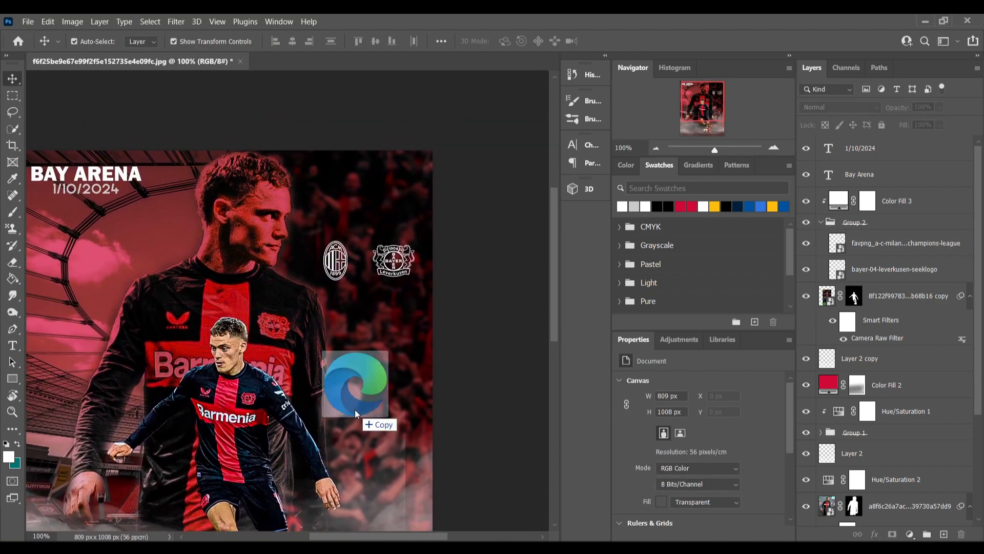
{"action": "left_click_drag", "start_coordinate": [359, 410], "coordinate": [358, 410]}
{"action": "left_click_drag", "start_coordinate": [230, 321], "coordinate": [371, 199]}
{"action": "left_click_drag", "start_coordinate": [424, 270], "coordinate": [401, 248]}
{"action": "left_click_drag", "start_coordinate": [377, 210], "coordinate": [370, 187]}
{"action": "left_click", "coordinate": [635, 42]}
{"action": "left_click_drag", "start_coordinate": [890, 149], "coordinate": [890, 255]}
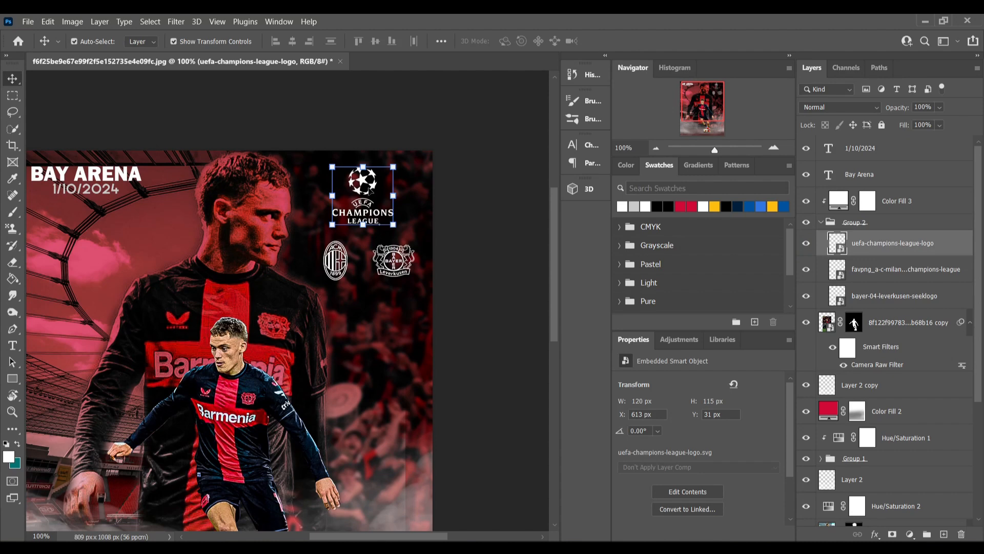
- Lock the white fill layer over the logos and shift the Champions League logo slightly lower and to the right
{"action": "left_click", "coordinate": [369, 189]}
{"action": "left_click", "coordinate": [882, 126]}
{"action": "left_click_drag", "start_coordinate": [364, 181], "coordinate": [368, 189]}
{"action": "left_click", "coordinate": [635, 42]}
{"action": "left_click", "coordinate": [478, 251]}
- Squash the Color Fill 2 layer with its mask to about 809 × 228 px along the poster's lower edge
{"action": "left_click_drag", "start_coordinate": [453, 222], "coordinate": [499, 120]}
{"action": "key", "text": "ctrl+minus"}
{"action": "left_click", "coordinate": [861, 384]}
{"action": "left_click", "coordinate": [857, 411]}
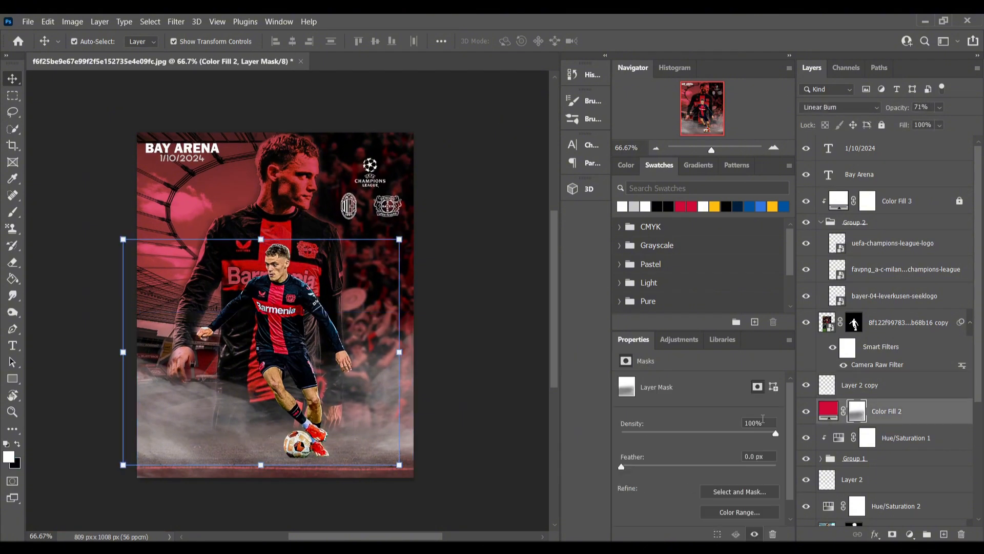
{"action": "left_click_drag", "start_coordinate": [262, 253], "coordinate": [262, 404]}
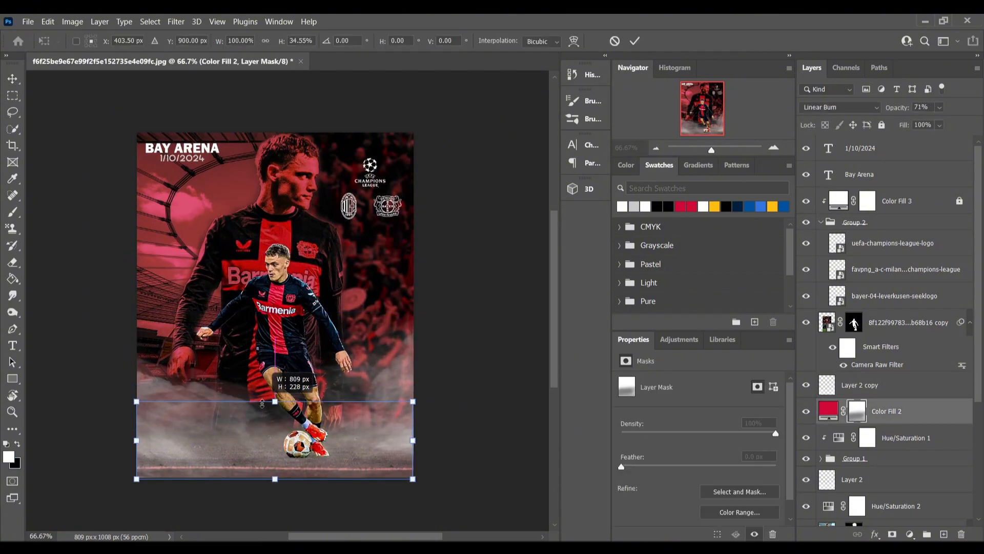
{"action": "left_click", "coordinate": [635, 41]}
- Duplicate the fog layer over the players' lower bodies and stretch the copy vertically to about 679 px high
{"action": "left_click", "coordinate": [469, 272]}
{"action": "left_click", "coordinate": [390, 391]}
{"action": "left_click_drag", "start_coordinate": [398, 383], "coordinate": [398, 337]}
{"action": "left_click_drag", "start_coordinate": [276, 446], "coordinate": [279, 500]}
{"action": "left_click", "coordinate": [483, 260]}
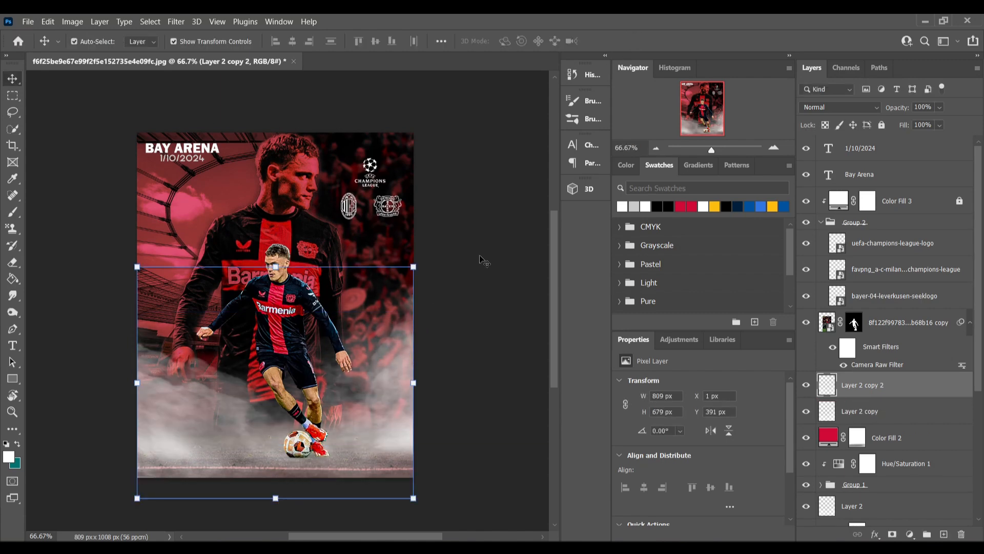
- Move the Layer 2 copy fog layer directly beneath the large player's layer, leaving the newer fog copy in front
{"action": "left_click", "coordinate": [484, 260]}
{"action": "left_click_drag", "start_coordinate": [484, 257], "coordinate": [488, 261]}
{"action": "left_click", "coordinate": [883, 299]}
{"action": "left_click", "coordinate": [885, 387]}
{"action": "left_click", "coordinate": [886, 413]}
{"action": "scroll", "coordinate": [889, 389], "scroll_direction": "down", "scroll_amount": 2}
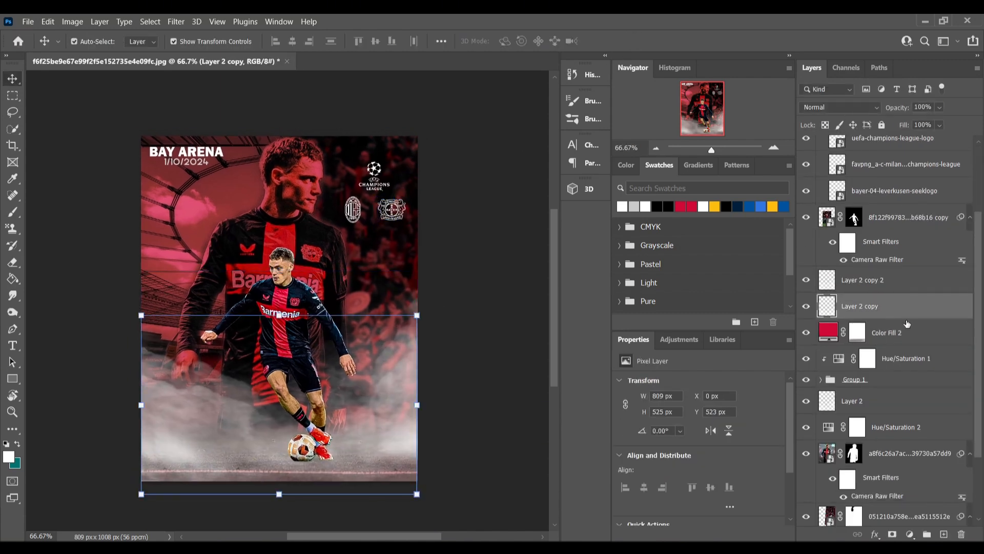
{"action": "left_click_drag", "start_coordinate": [905, 314], "coordinate": [911, 507]}
{"action": "left_click", "coordinate": [477, 387]}
{"action": "left_click_drag", "start_coordinate": [477, 387], "coordinate": [441, 398]}
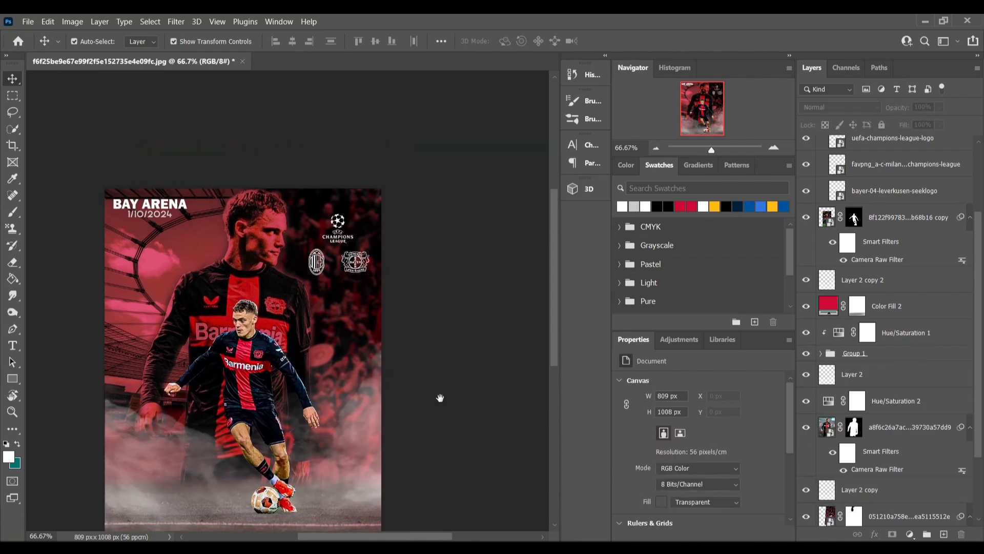